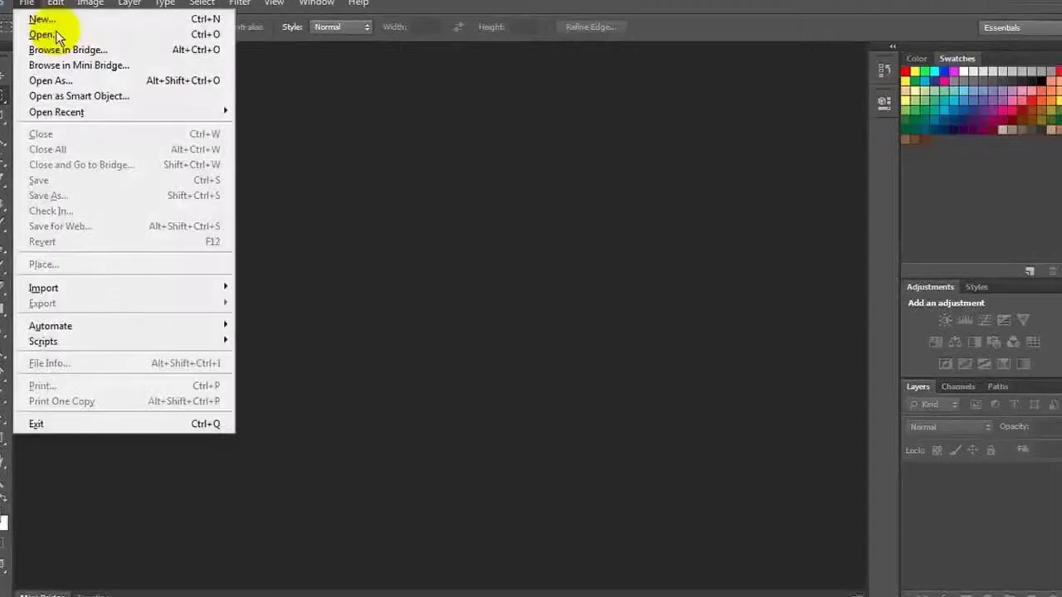
Open the DSC_0246 greenhouse photo and add a Curves adjustment layer.
left_click(42, 33)
double_click(426, 164)
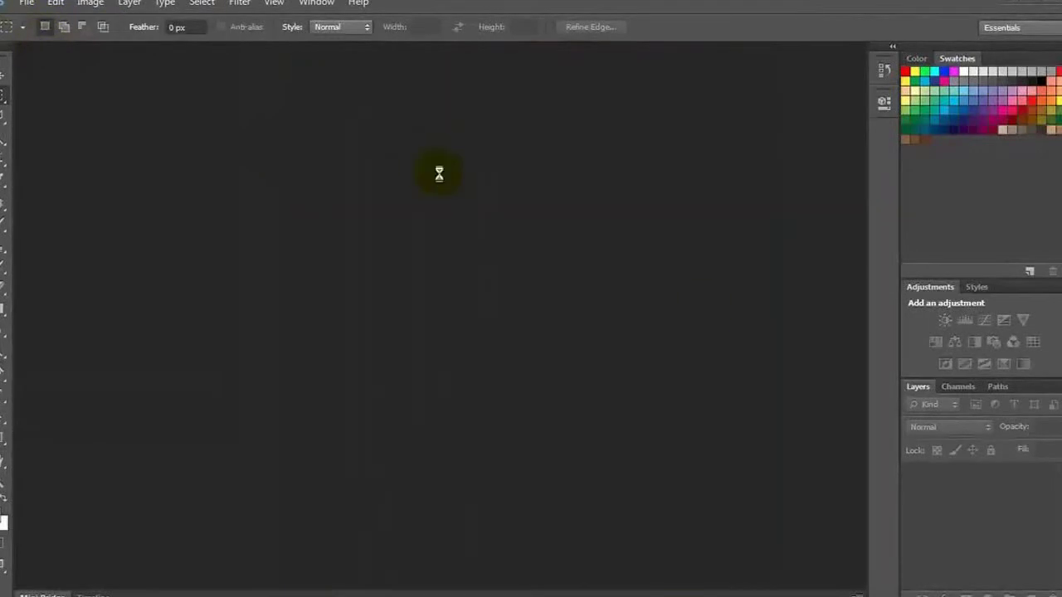
left_click(979, 592)
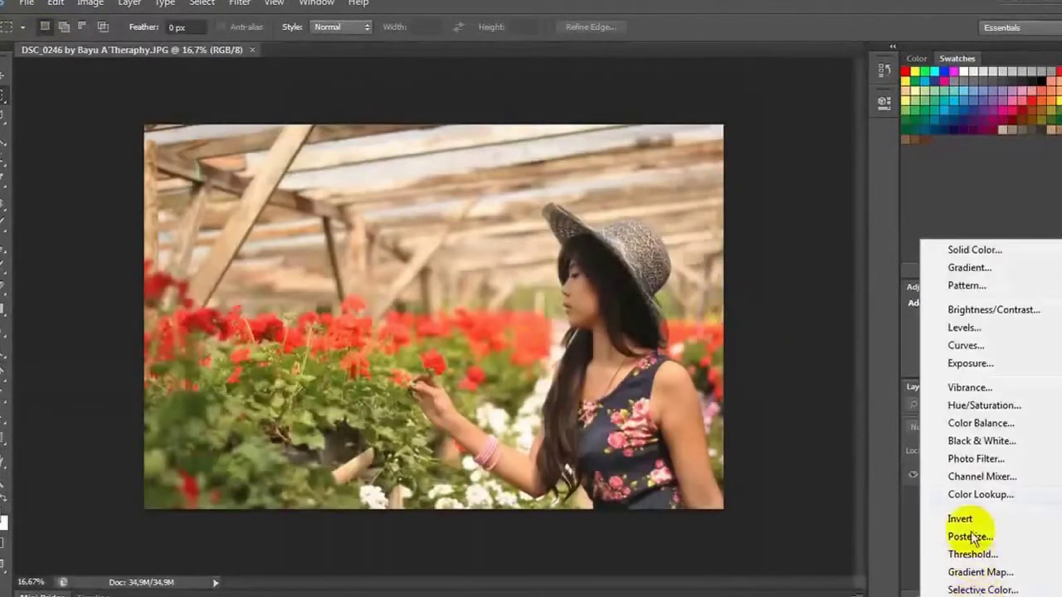
left_click(974, 345)
Browse the built-in curve presets, keep Default, then quit Photoshop without saving.
left_click(761, 149)
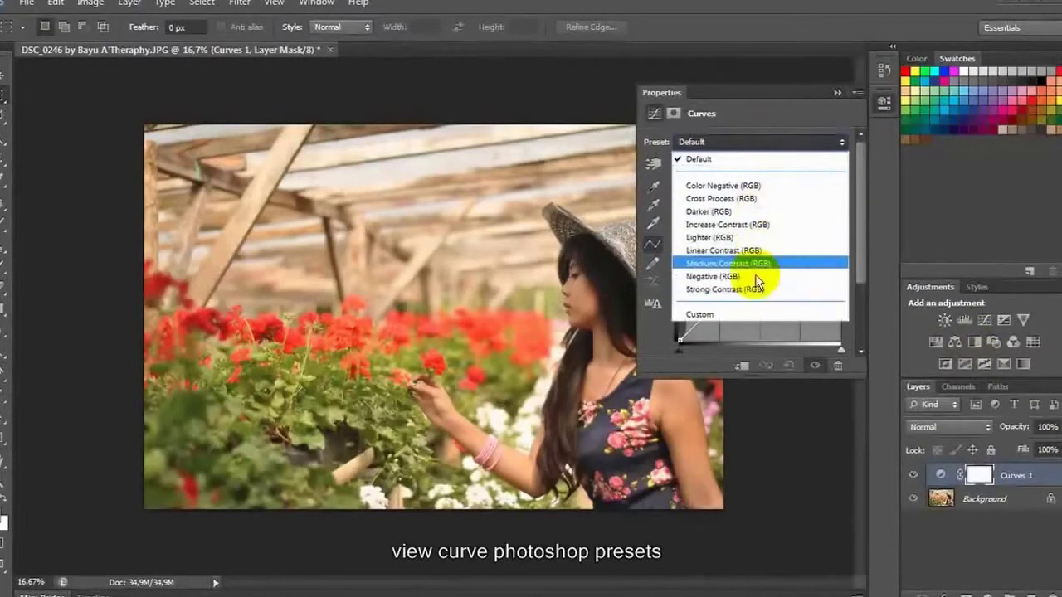
left_click(822, 103)
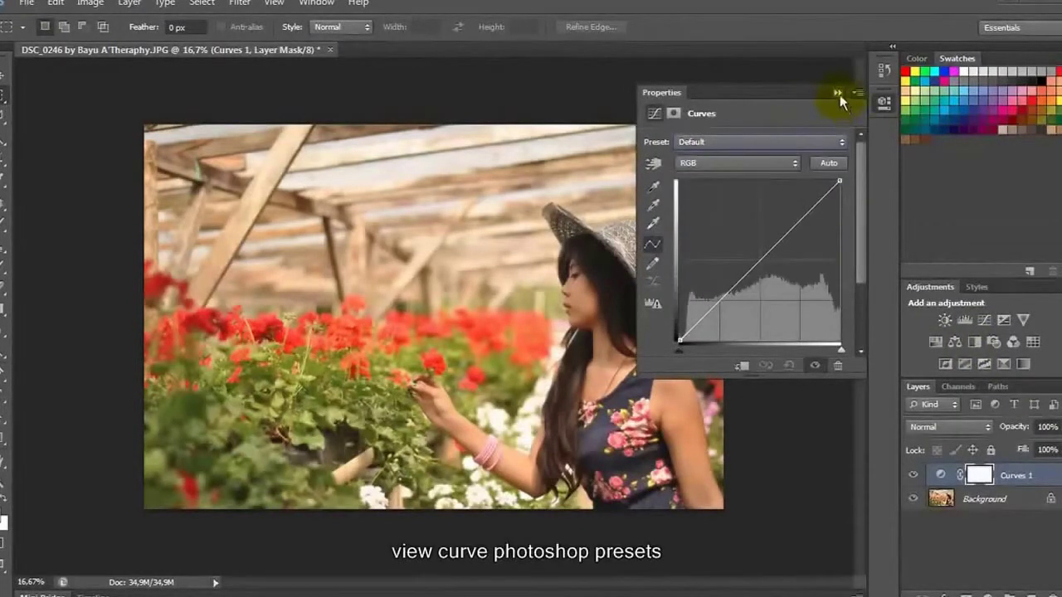
left_click(838, 93)
left_click(1050, 5)
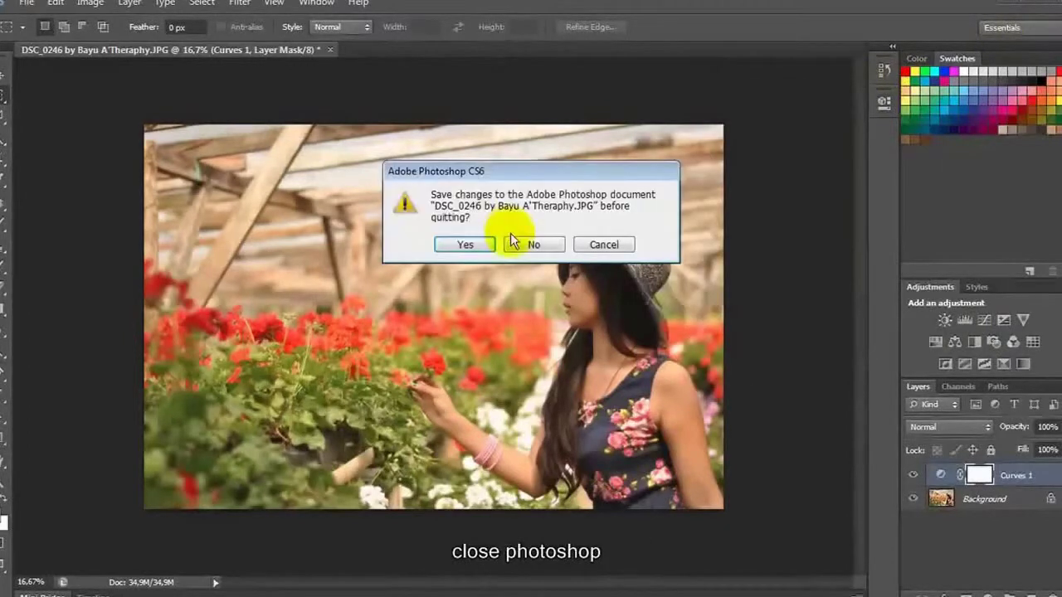
left_click(546, 245)
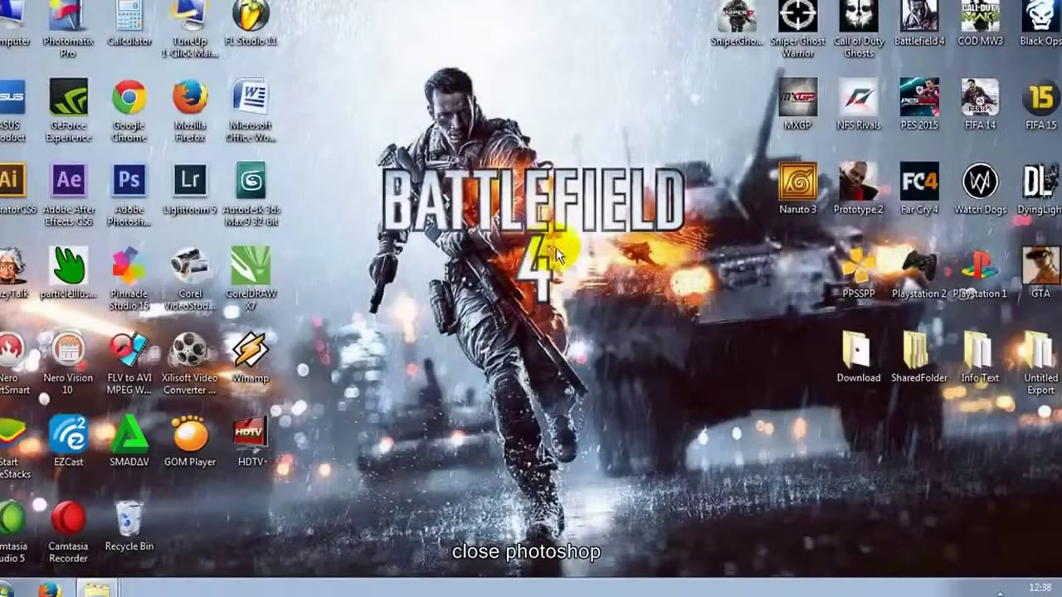
Extract the Presset Curve Mod archive into the Download folder.
double_click(873, 350)
left_click(893, 63)
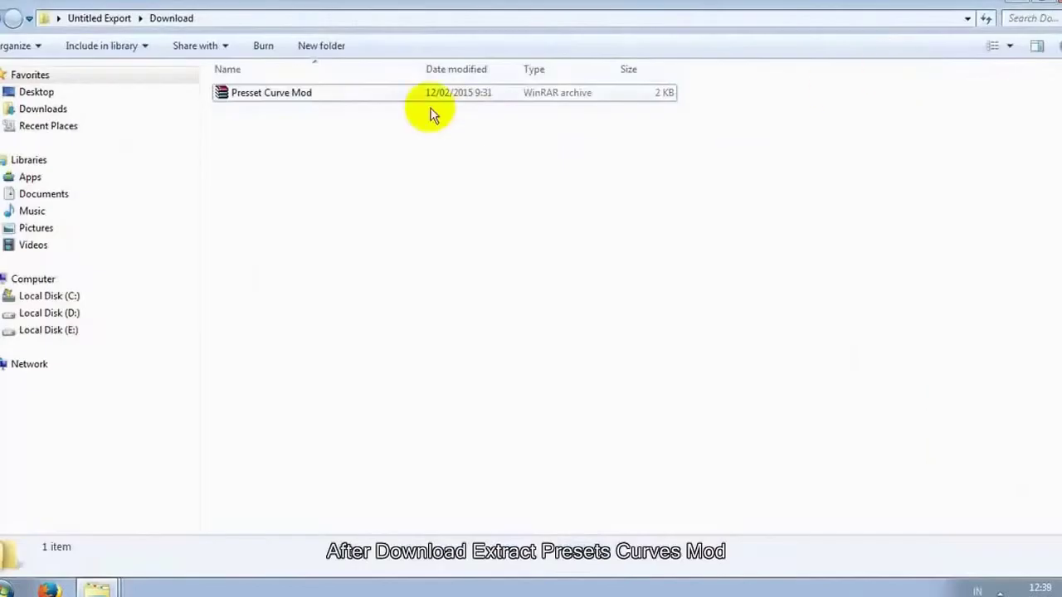
left_click(320, 91)
right_click(320, 92)
left_click(358, 136)
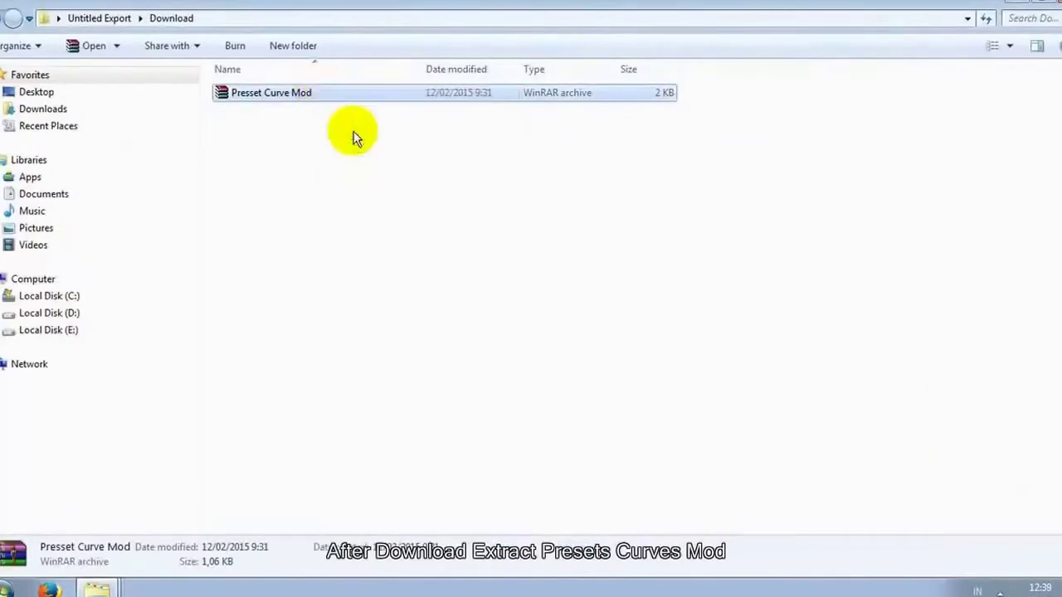
Copy the seven Presset curve files from the extracted folder.
double_click(286, 92)
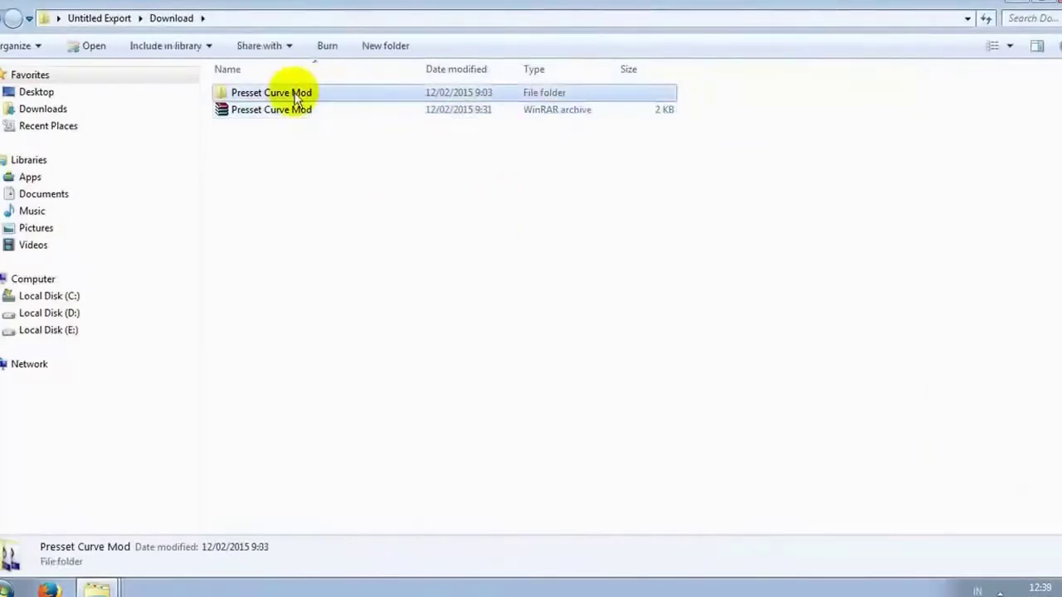
left_click(268, 94)
left_click(274, 196, "shift")
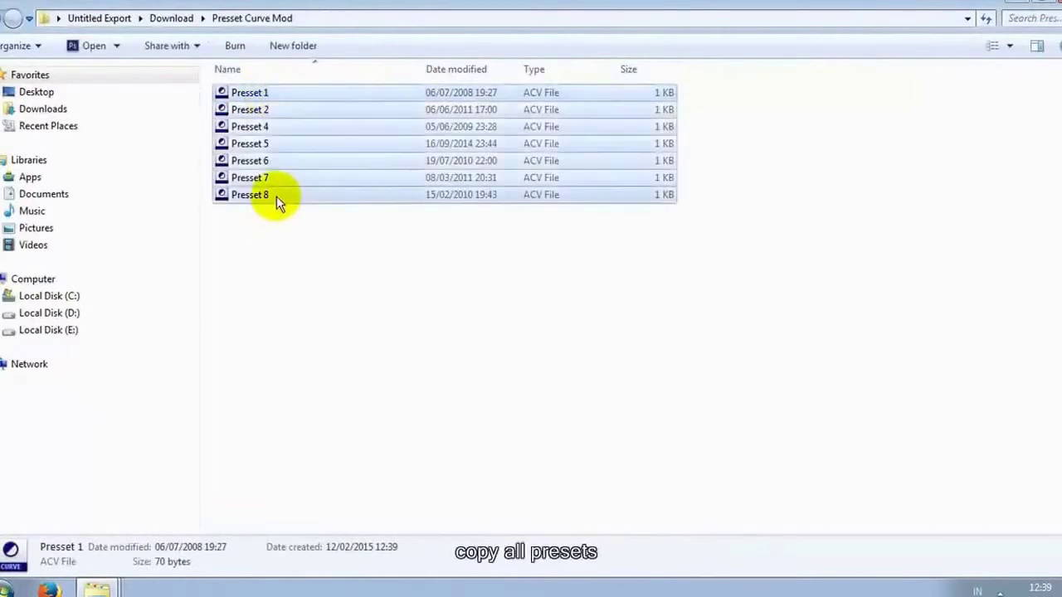
right_click(276, 197)
left_click(327, 384)
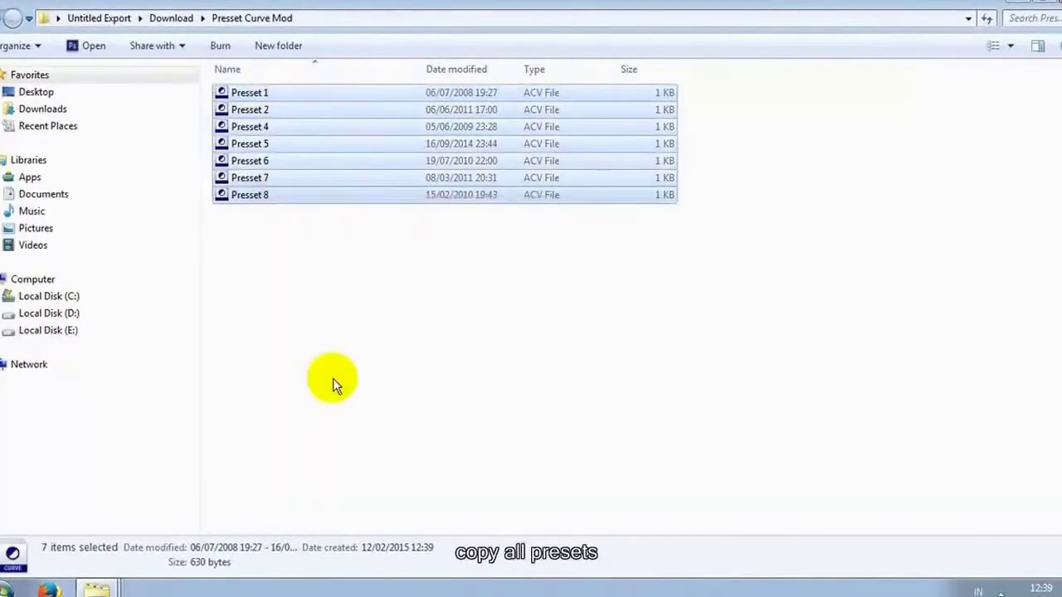
left_click(1009, 8)
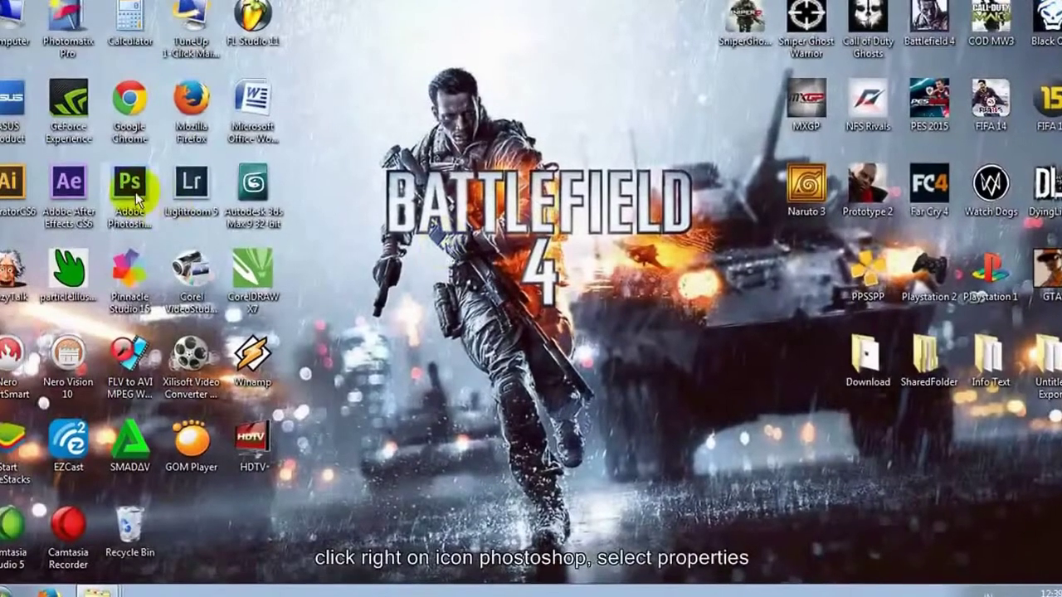
Open Photoshop's install location from the shortcut's Properties.
right_click(132, 187)
left_click(201, 573)
left_click(235, 436)
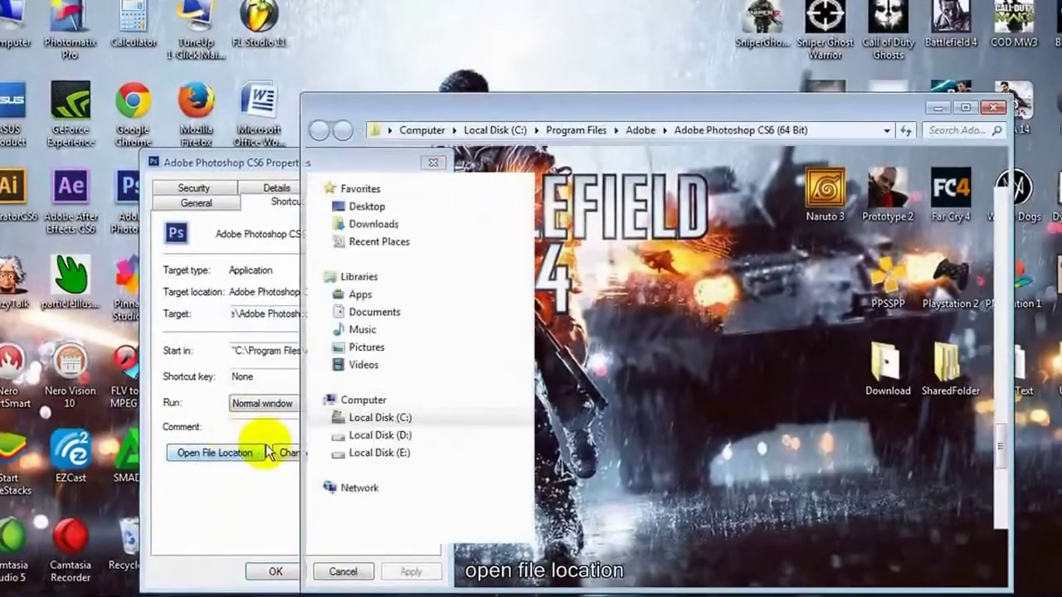
Paste the seven Presset files into Presets > Curves.
double_click(888, 110)
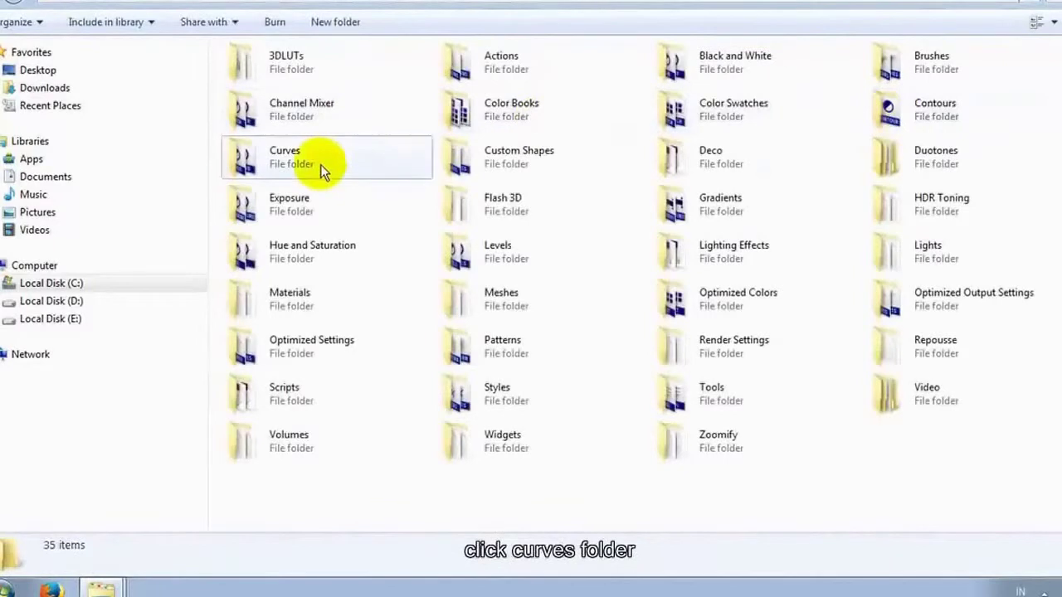
double_click(320, 165)
right_click(430, 409)
left_click(477, 283)
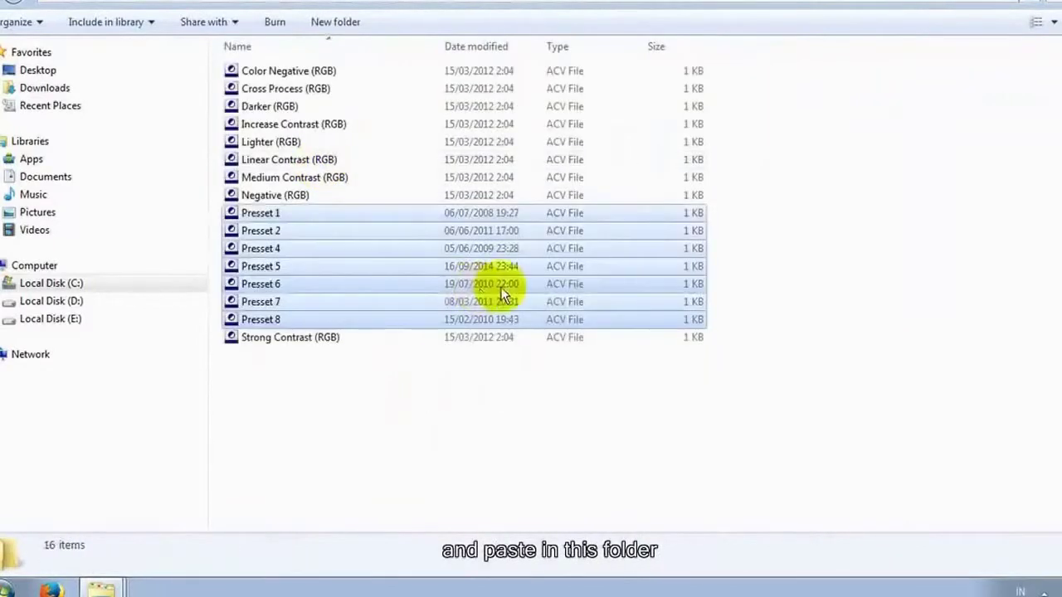
left_click(949, 282)
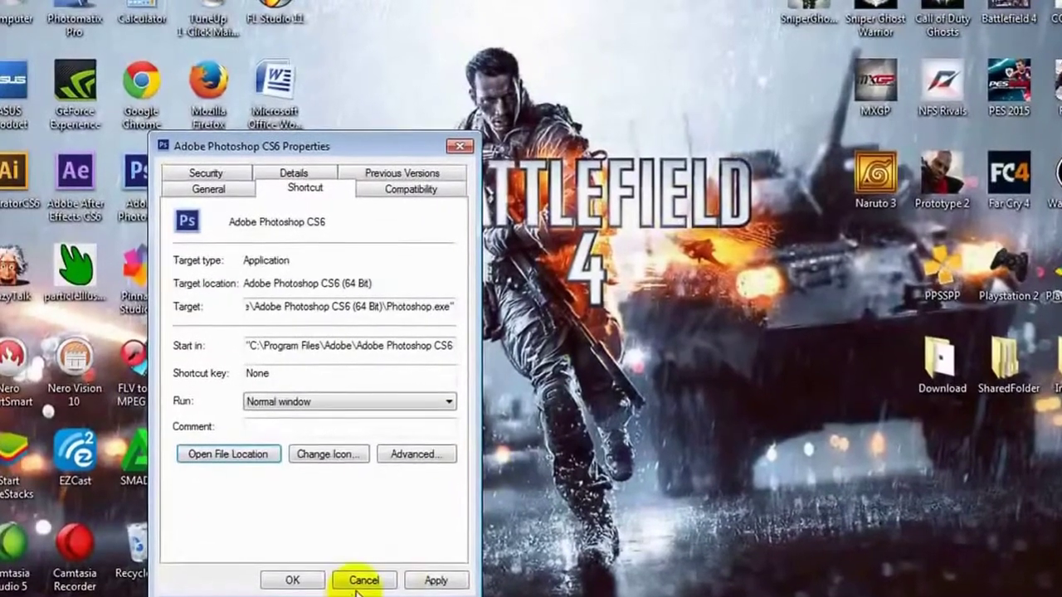
Relaunch Photoshop, open DSC_0246, DSC_0247, DSC_0434 and DSC_0445, and zoom into DSC_0246.
left_click(361, 576)
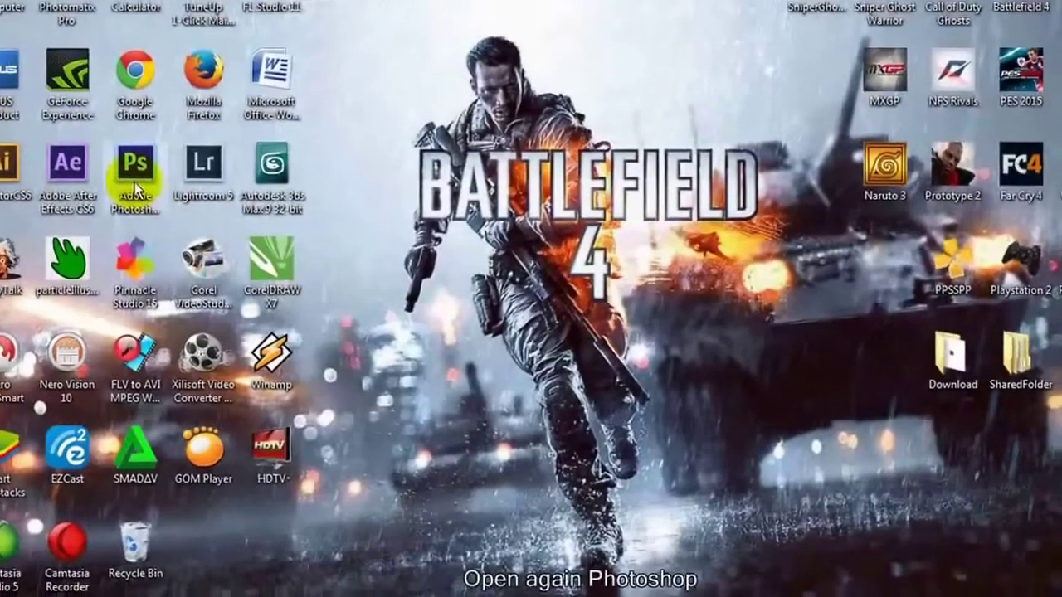
double_click(135, 189)
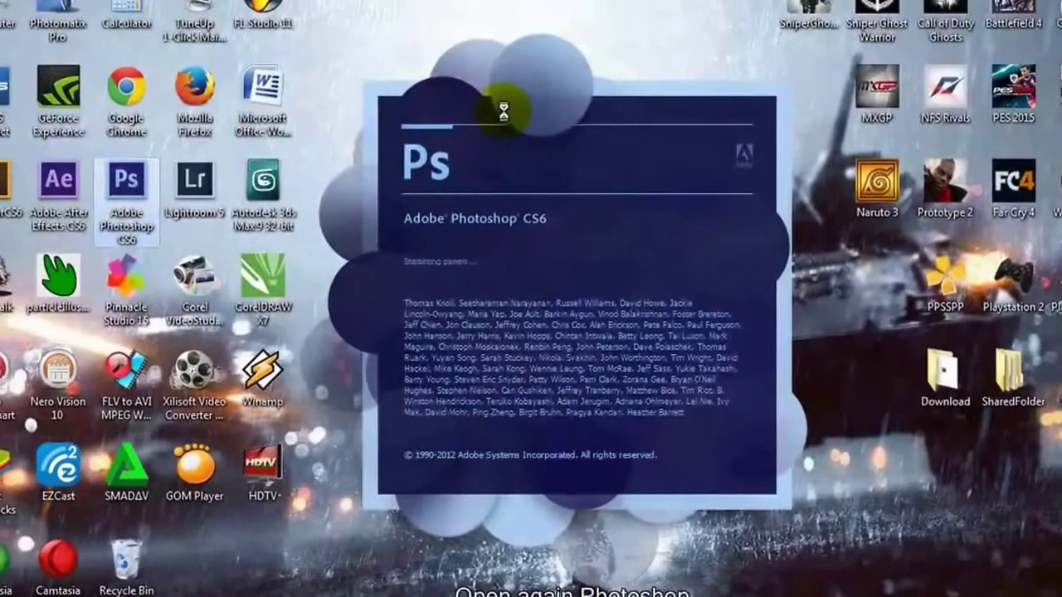
key("alt+f")
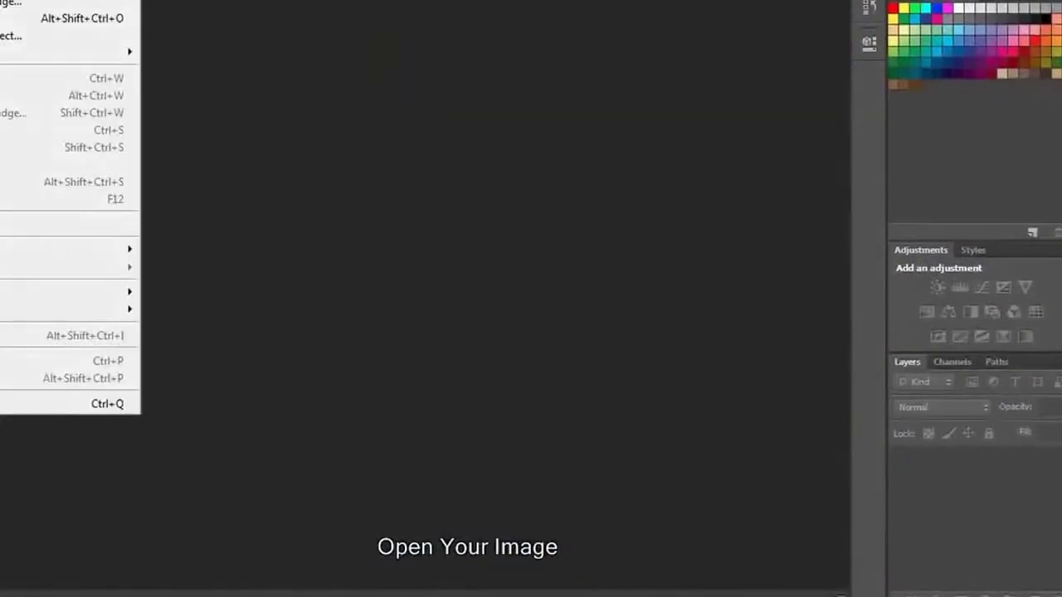
key("ctrl+o")
left_click(365, 132)
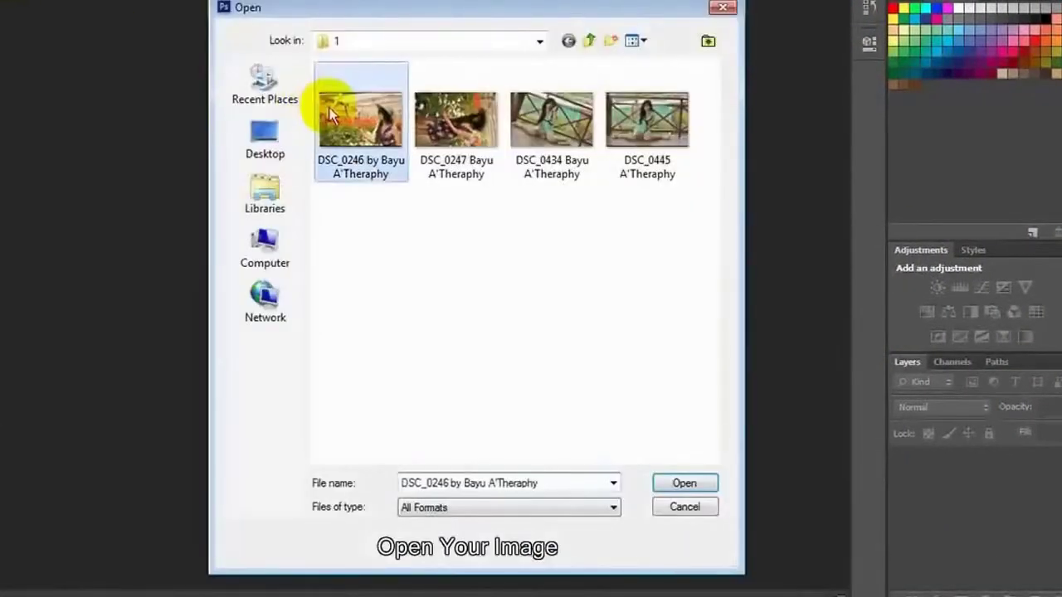
left_click(597, 153, "shift")
left_click(651, 166, "shift")
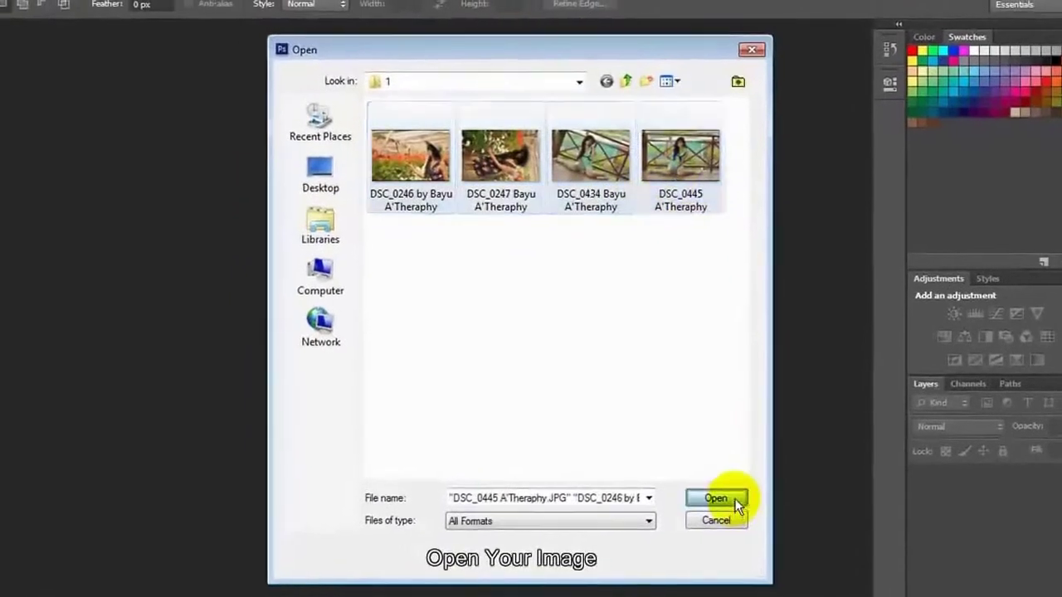
left_click(692, 487)
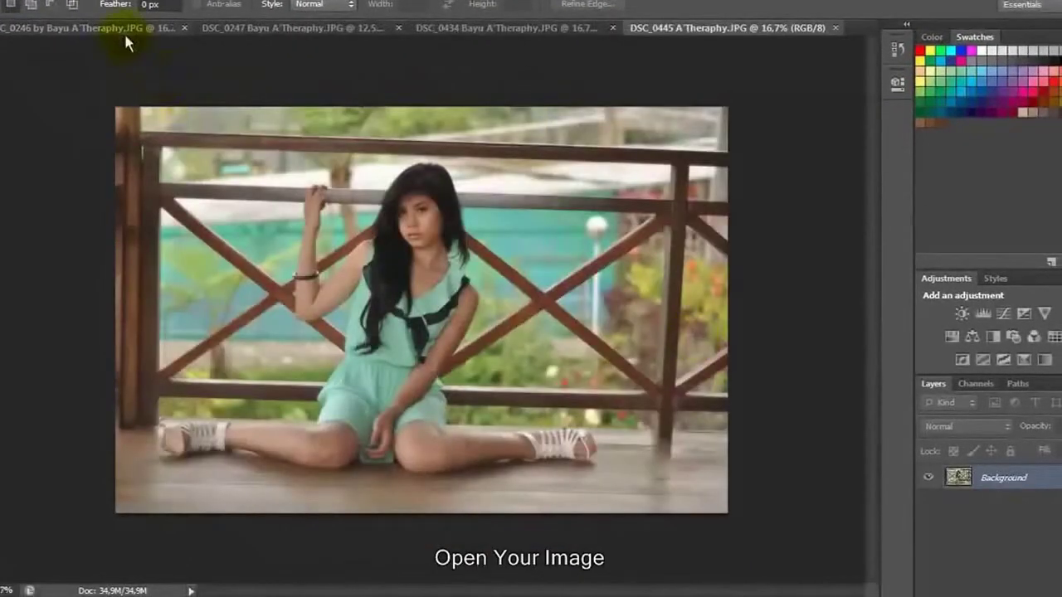
left_click(127, 29)
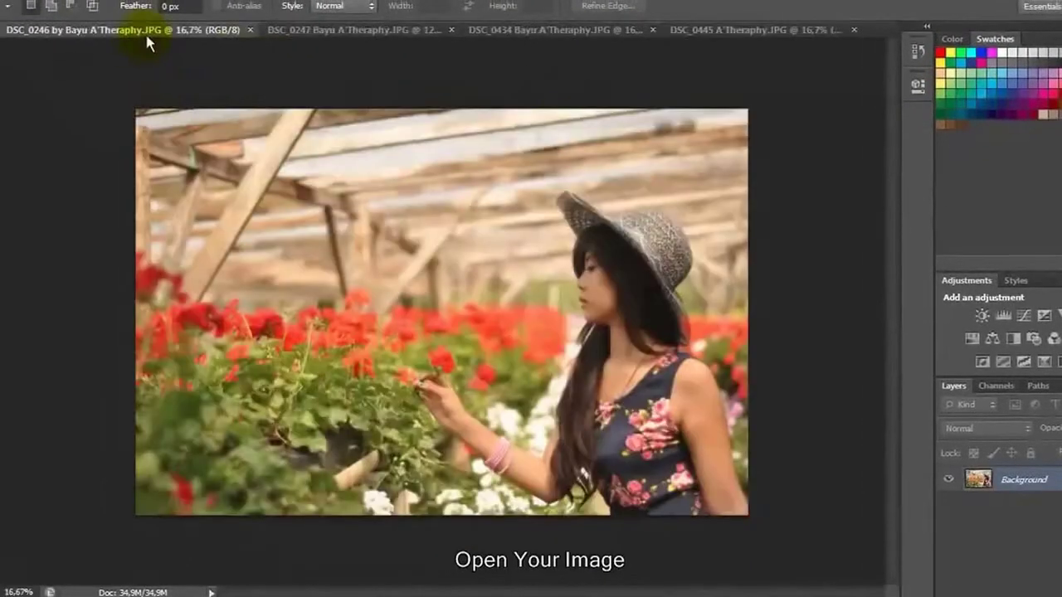
key("ctrl+plus")
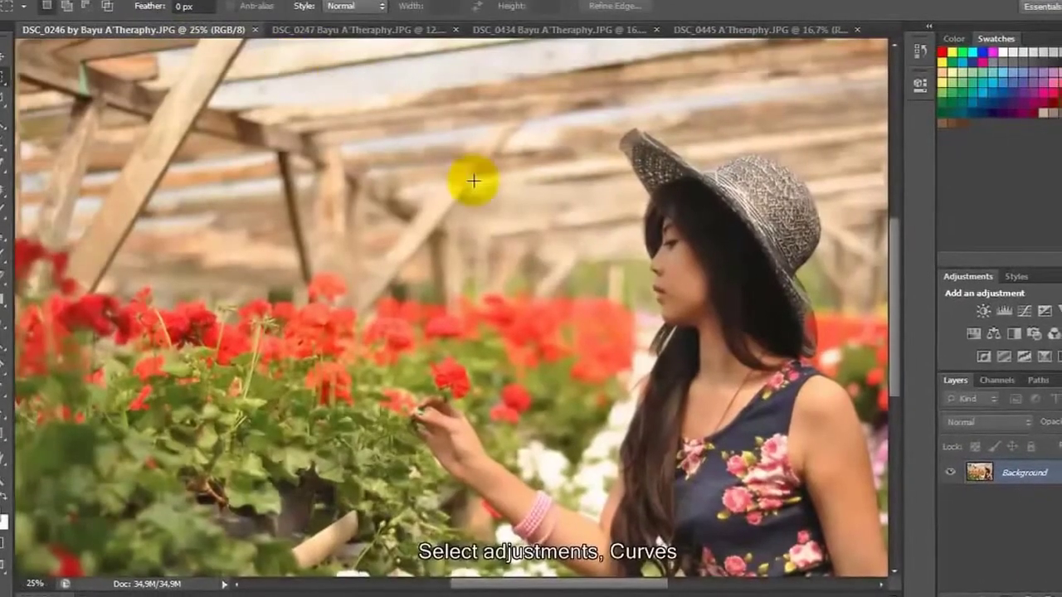
Add a Curves layer set to Presset 1 on DSC_0246 and fit the photo in view.
left_click(1010, 590)
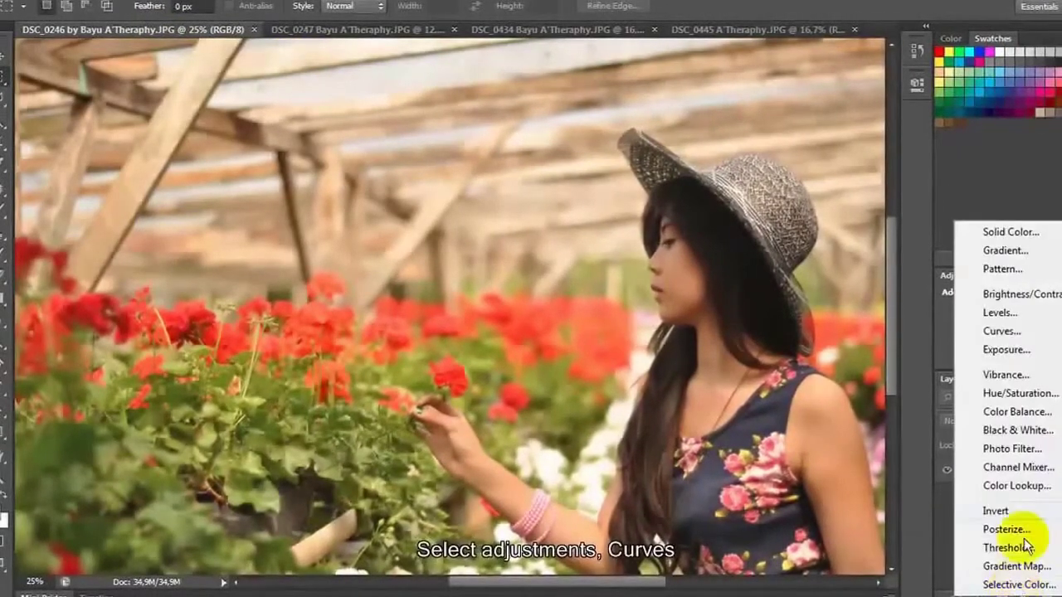
left_click(1028, 333)
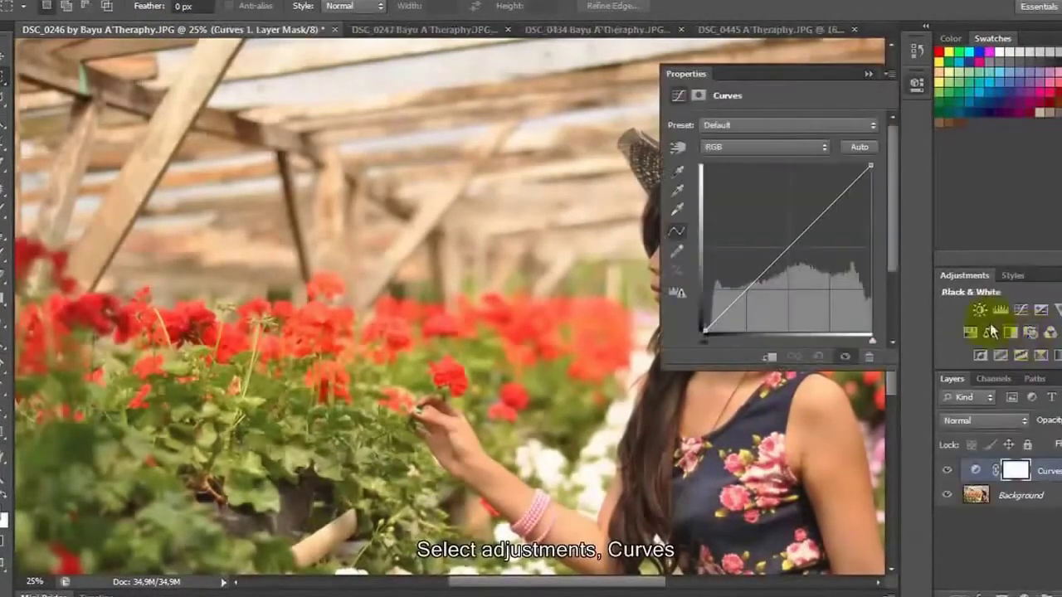
left_click(812, 126)
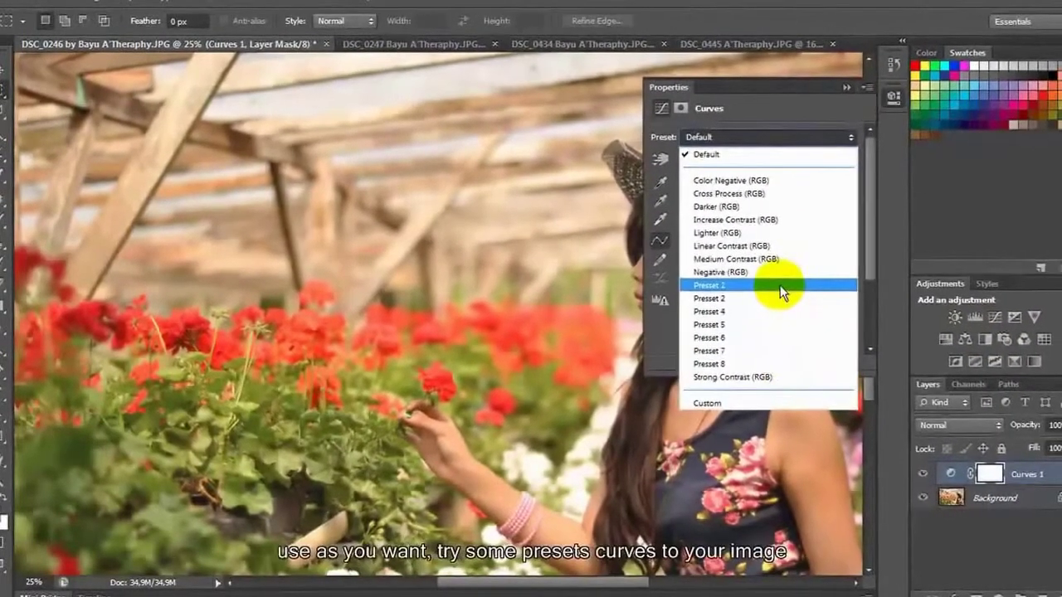
left_click(779, 284)
left_click_drag(782, 94, 873, 110)
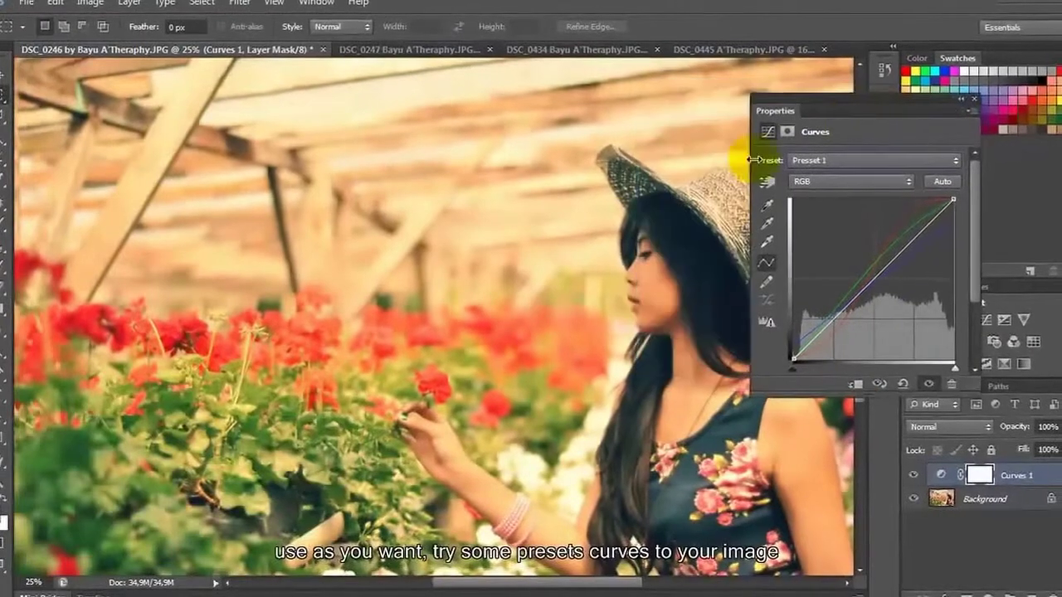
mouse_move(628, 213)
left_mouse_down()
mouse_move(498, 201)
mouse_move(584, 206)
left_mouse_up()
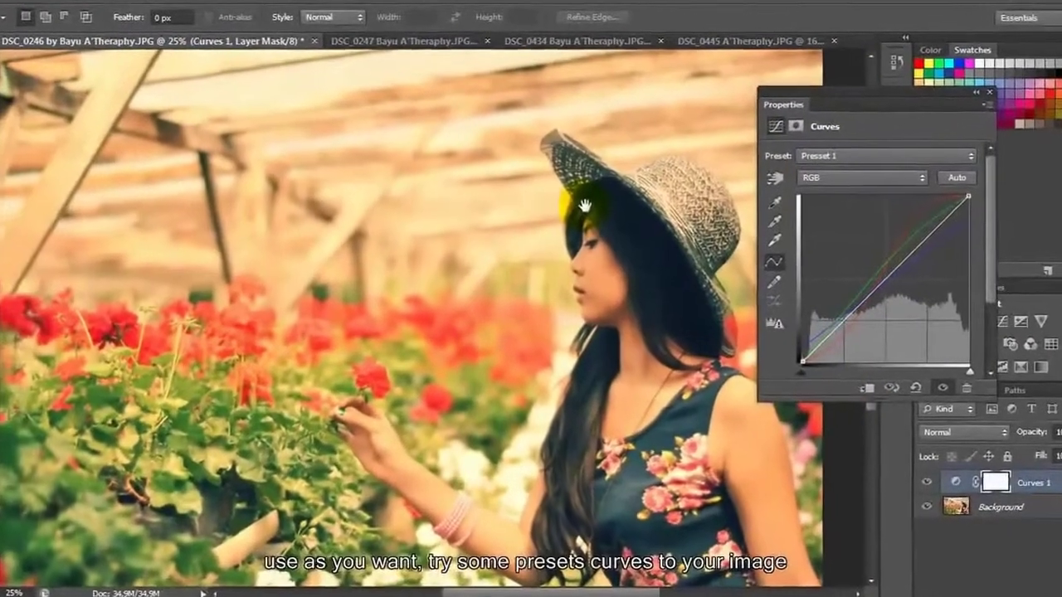
key("ctrl+minus")
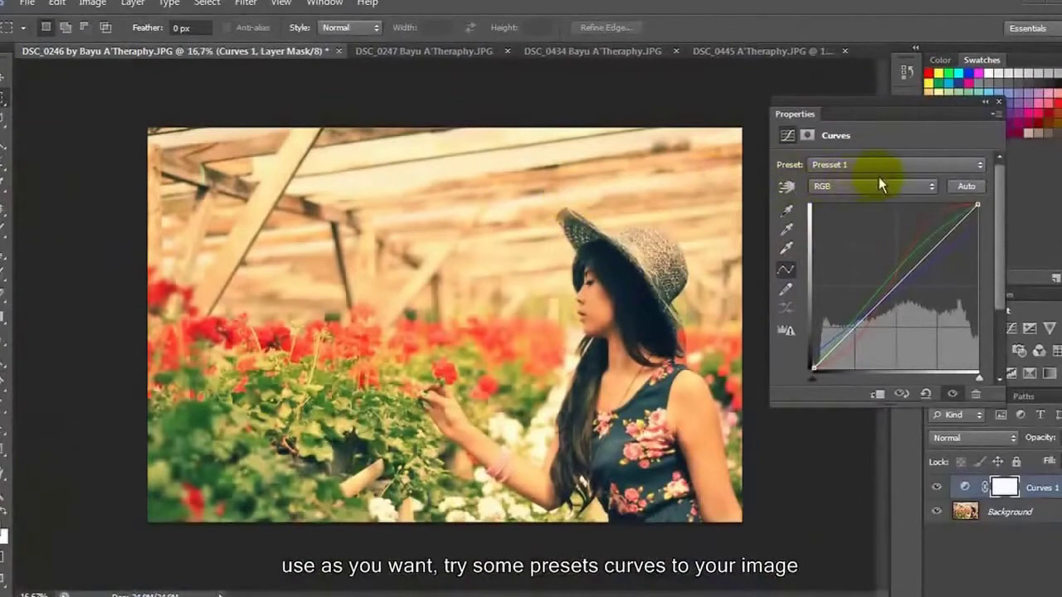
Preview curve presets Presset 2, 4, 5, 6 and 7 on the photo.
left_click(888, 166)
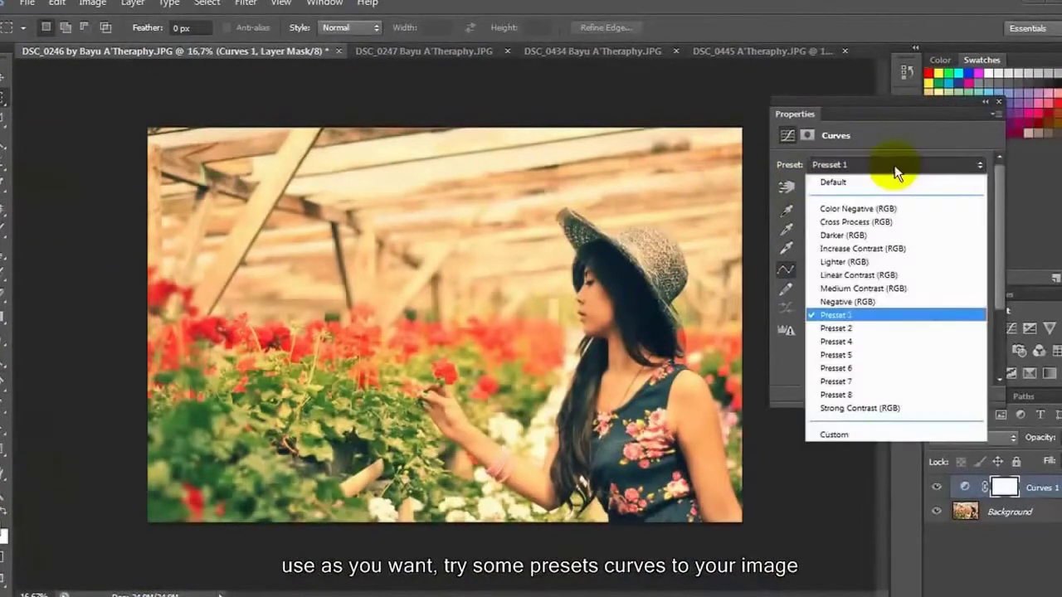
left_click(868, 322)
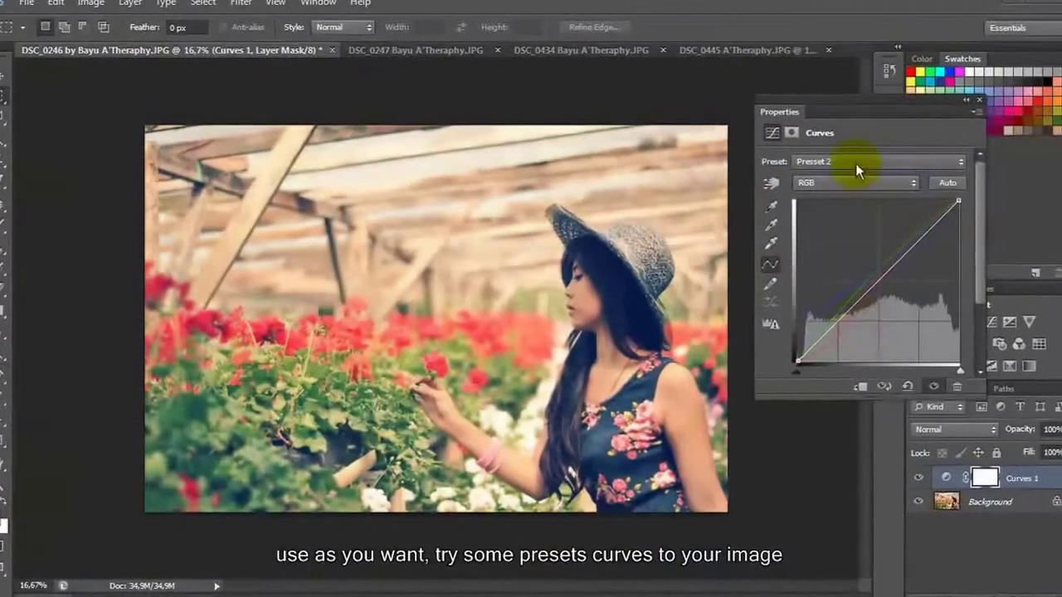
left_click(855, 164)
left_click(848, 349)
left_click(854, 163)
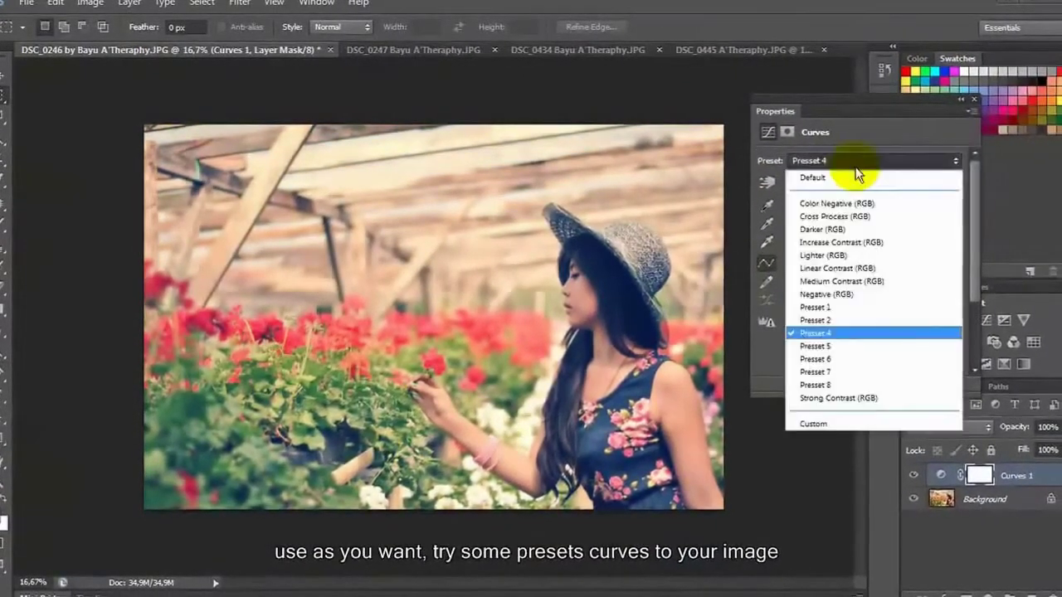
left_click(841, 347)
left_click(861, 166)
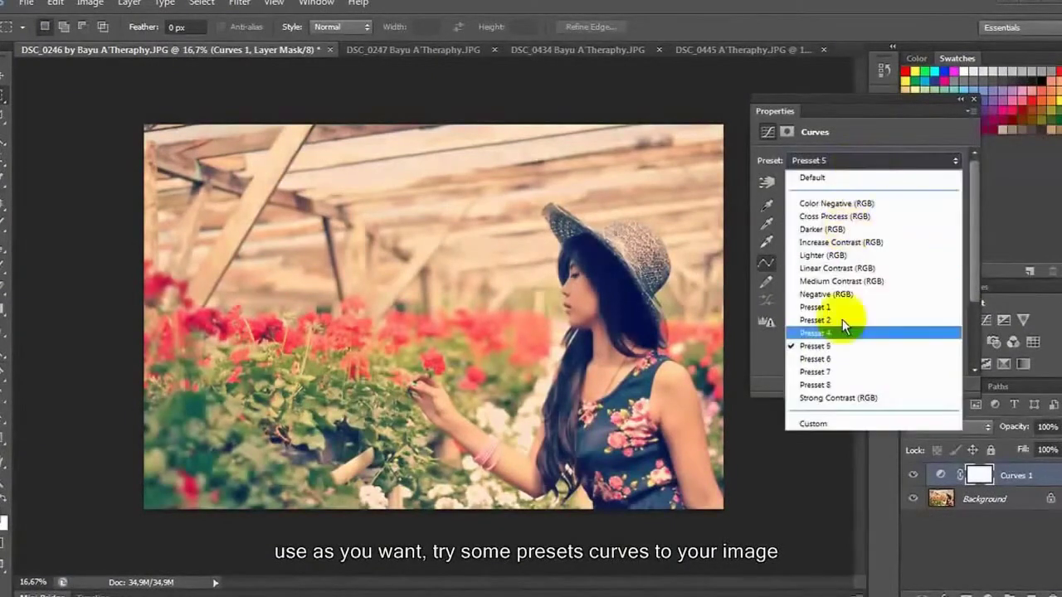
left_click(840, 359)
left_click(857, 166)
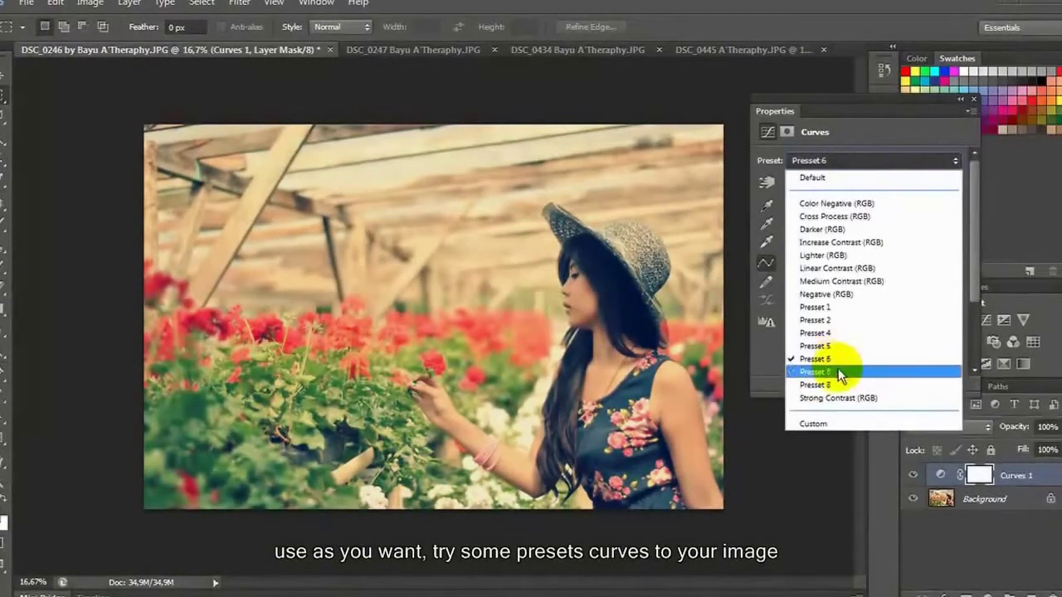
left_click(834, 371)
Try Presset 8, return the curve to Presset 1, and collapse Properties.
left_click(847, 165)
left_click(835, 383)
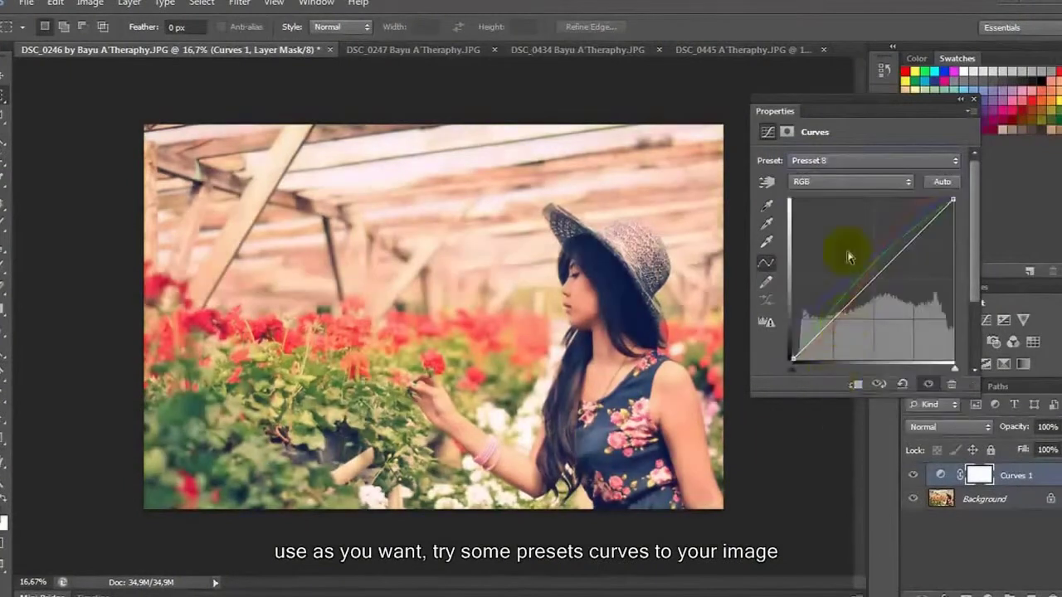
left_click(856, 167)
left_click(856, 412)
left_click(844, 163)
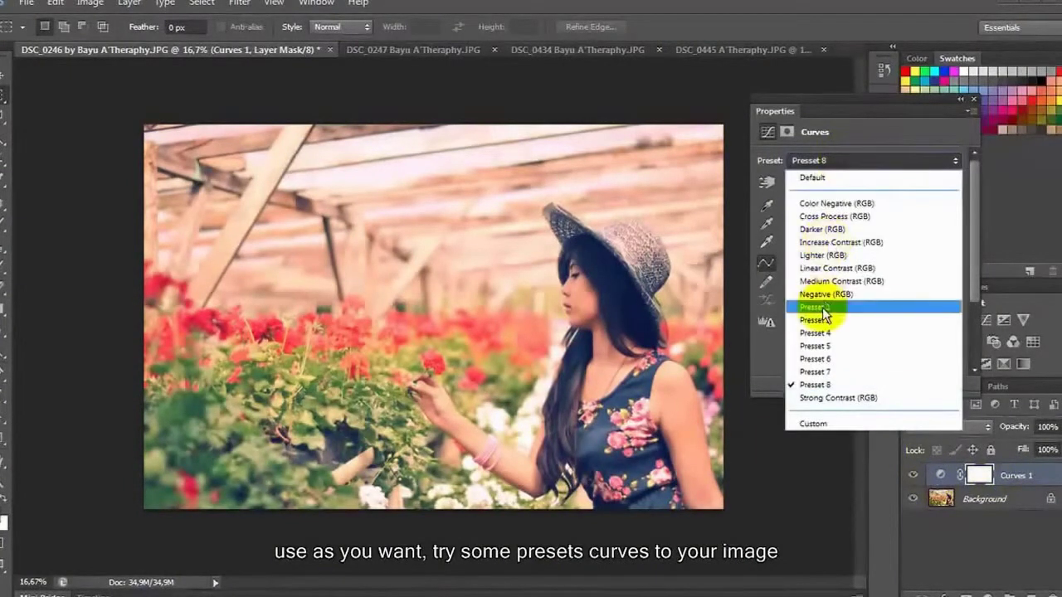
left_click(867, 303)
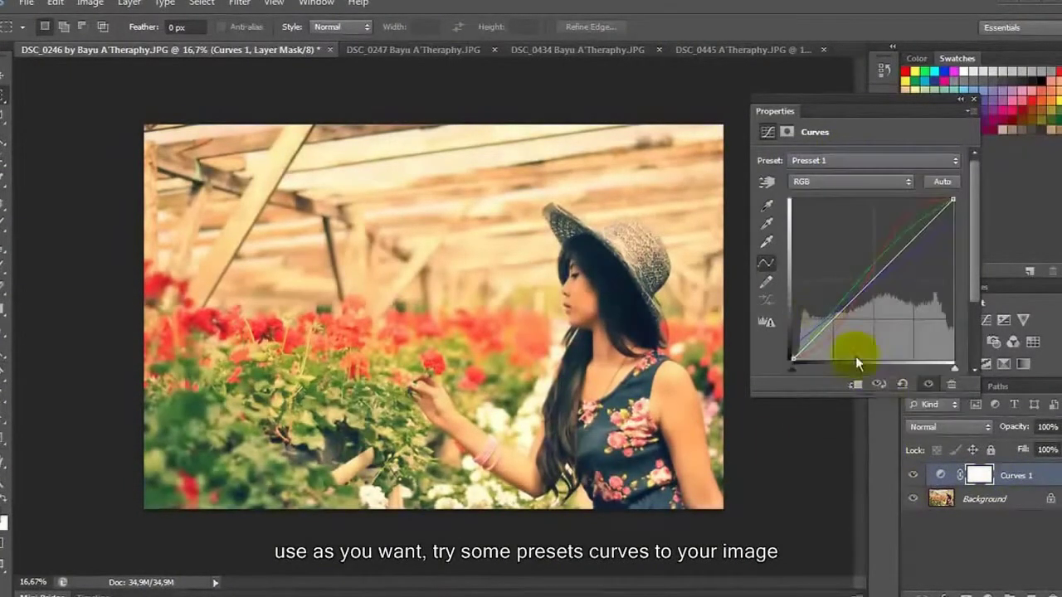
left_click(958, 100)
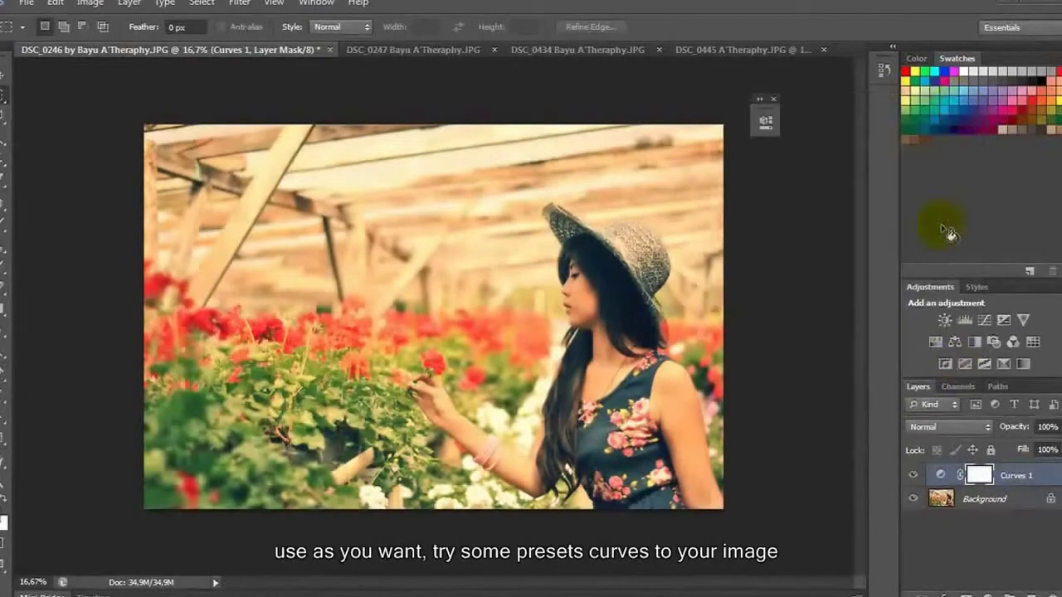
Add a second Curves adjustment layer using Presset 2.
left_click(1000, 589)
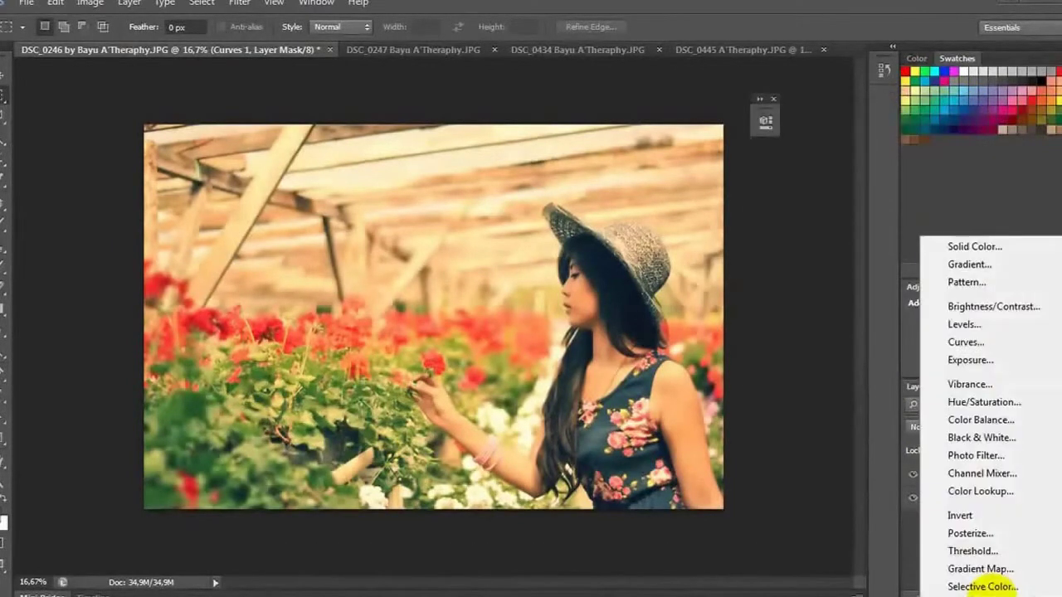
left_click(964, 342)
left_click(655, 162)
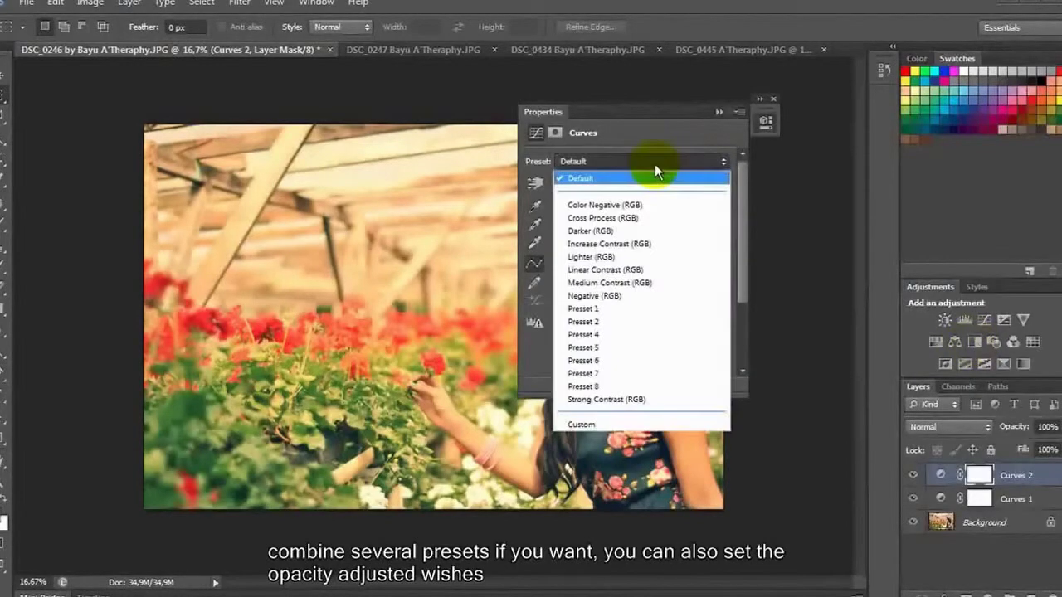
left_click(643, 321)
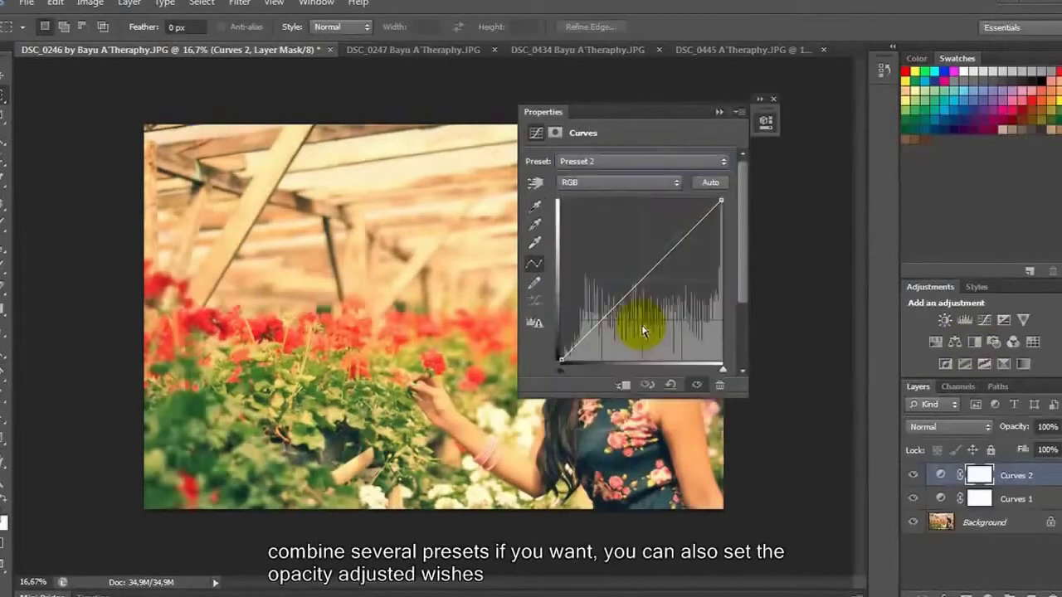
left_click(718, 112)
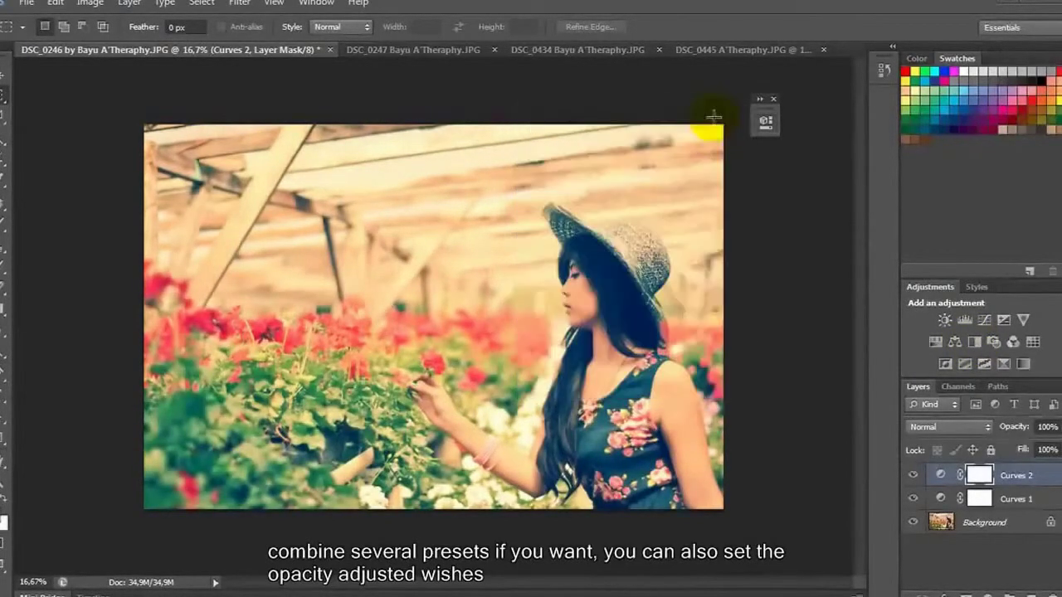
Lower both Curves 1 and Curves 2 opacity to about 50%.
left_click(1016, 500)
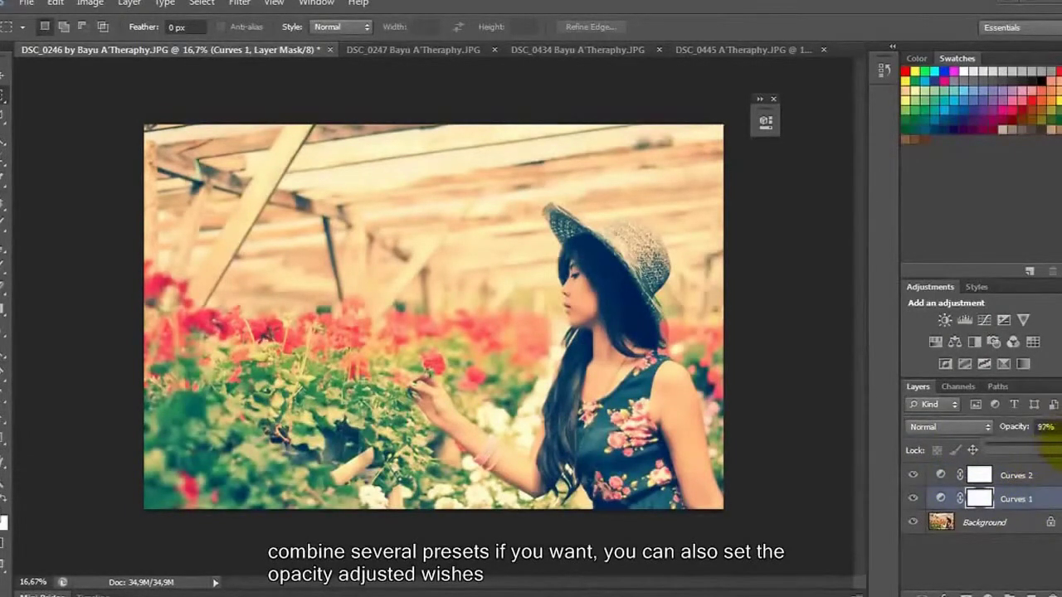
left_click_drag(1047, 450, 1038, 450)
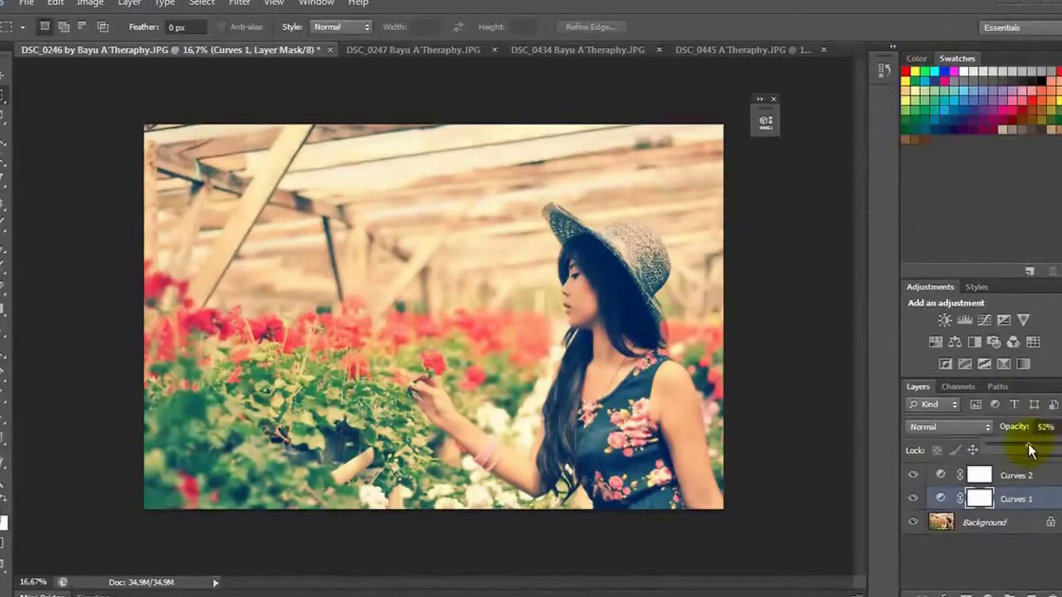
left_click(1017, 475)
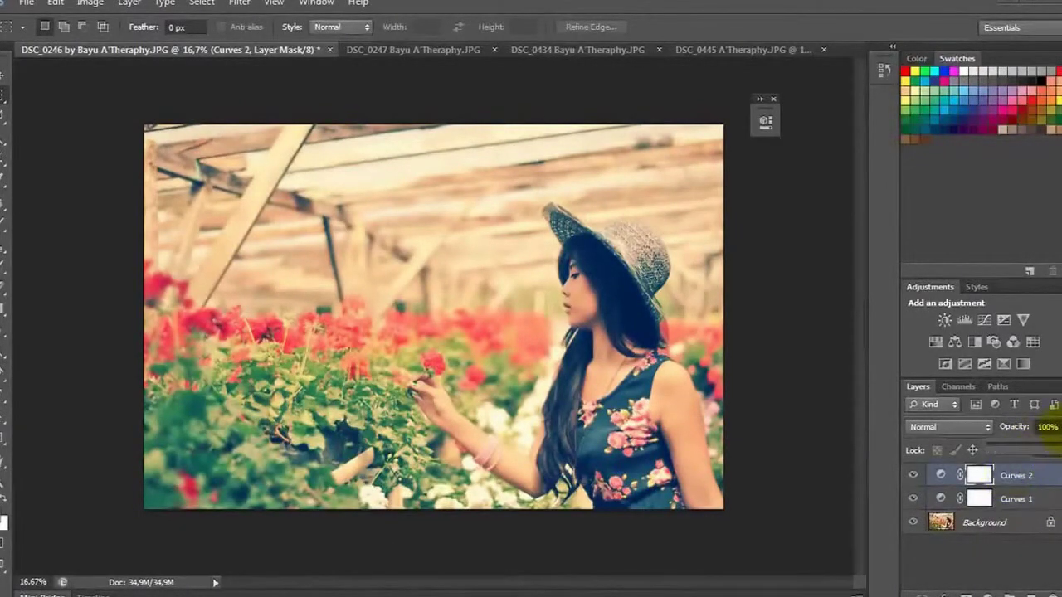
left_click_drag(1034, 451, 1031, 452)
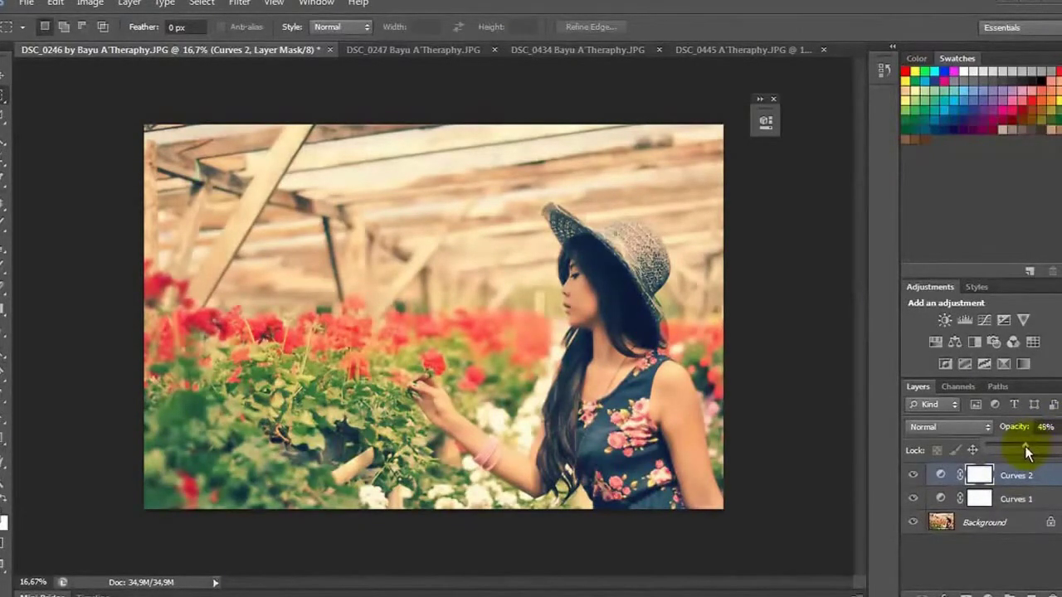
Group both curves layers into Group 1 and toggle its visibility to compare.
left_click(1006, 497, "shift")
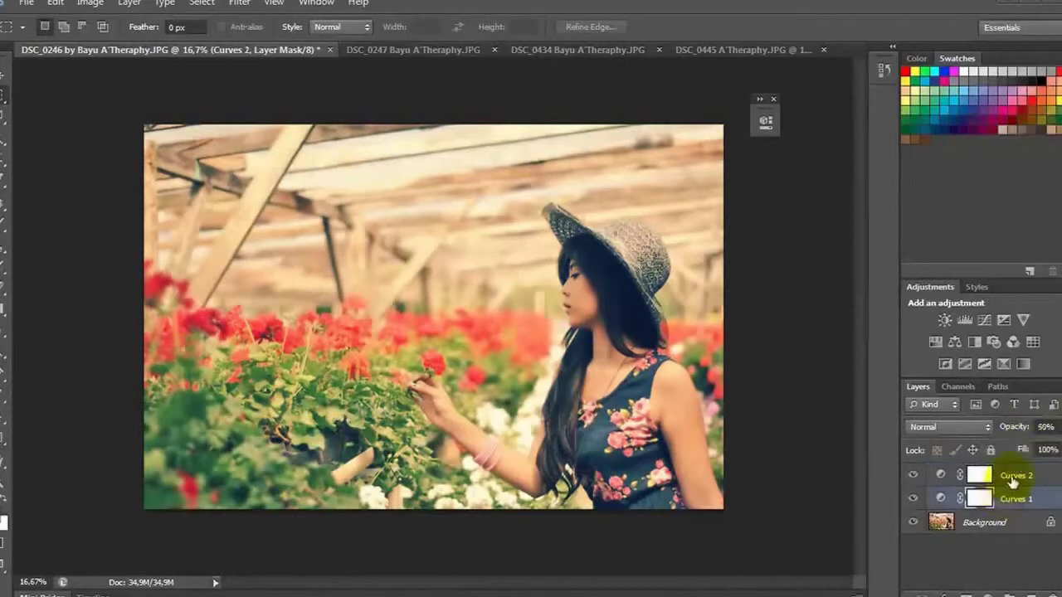
mouse_move(1006, 498)
left_mouse_down()
mouse_move(1004, 584)
mouse_move(1017, 589)
left_mouse_up()
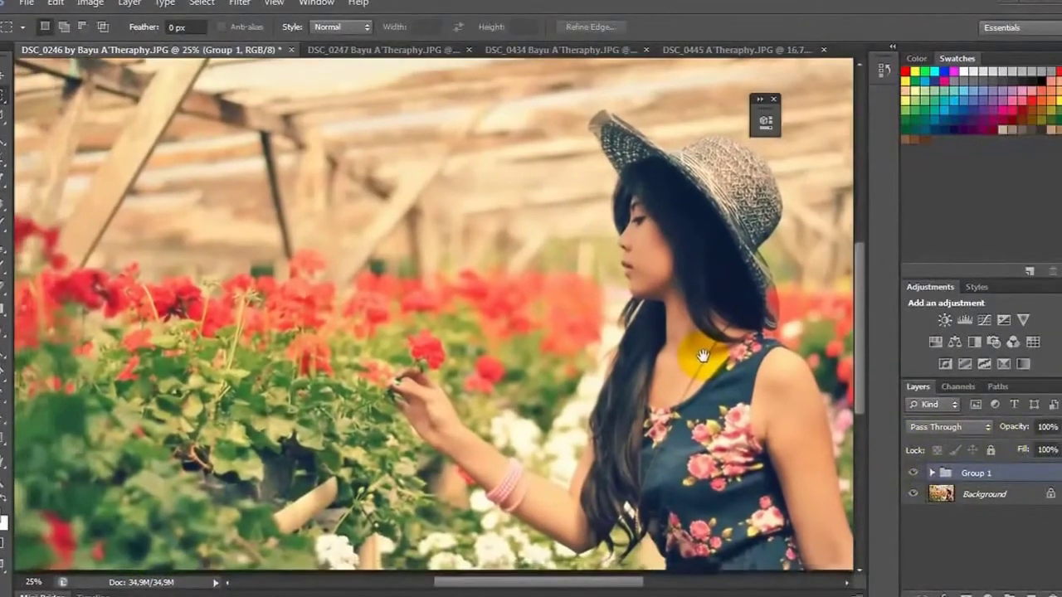
left_click_drag(852, 471, 852, 438)
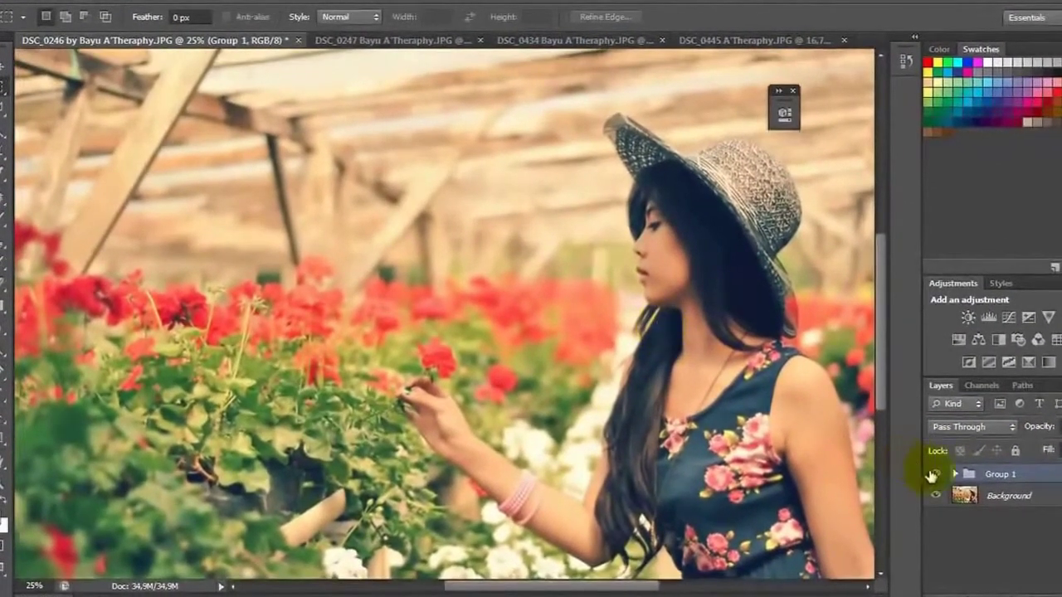
left_click(934, 473)
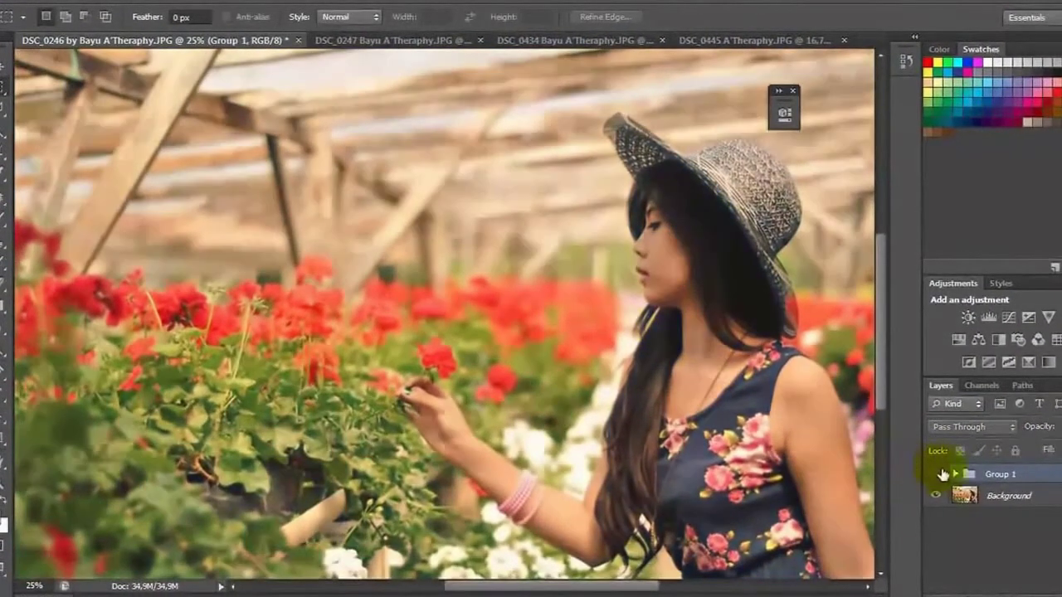
left_click(936, 474)
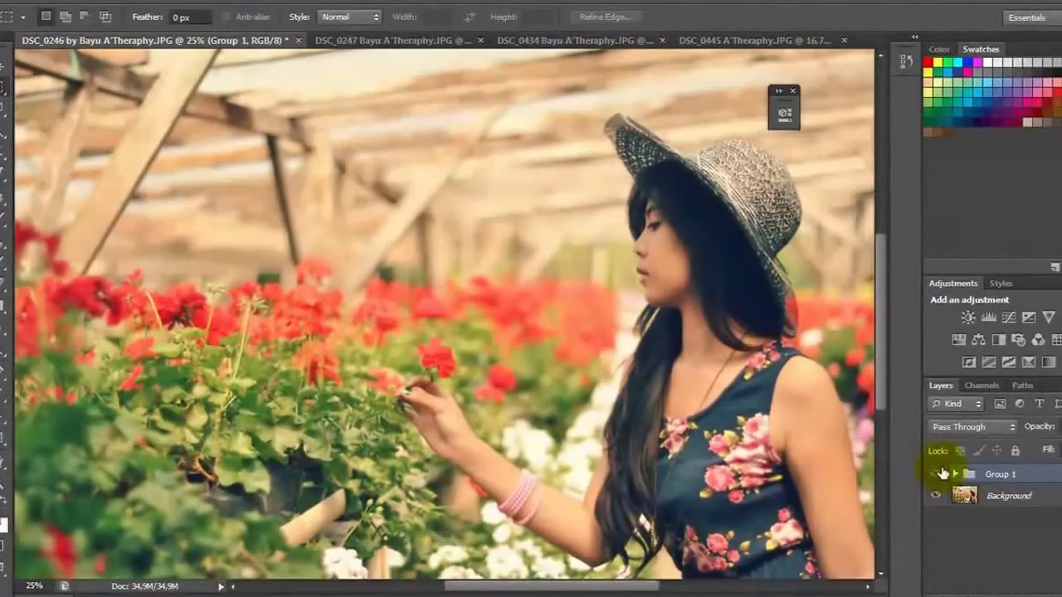
Give the DSC_0247 photo a Curves adjustment layer set to Presset 1.
left_click(376, 46)
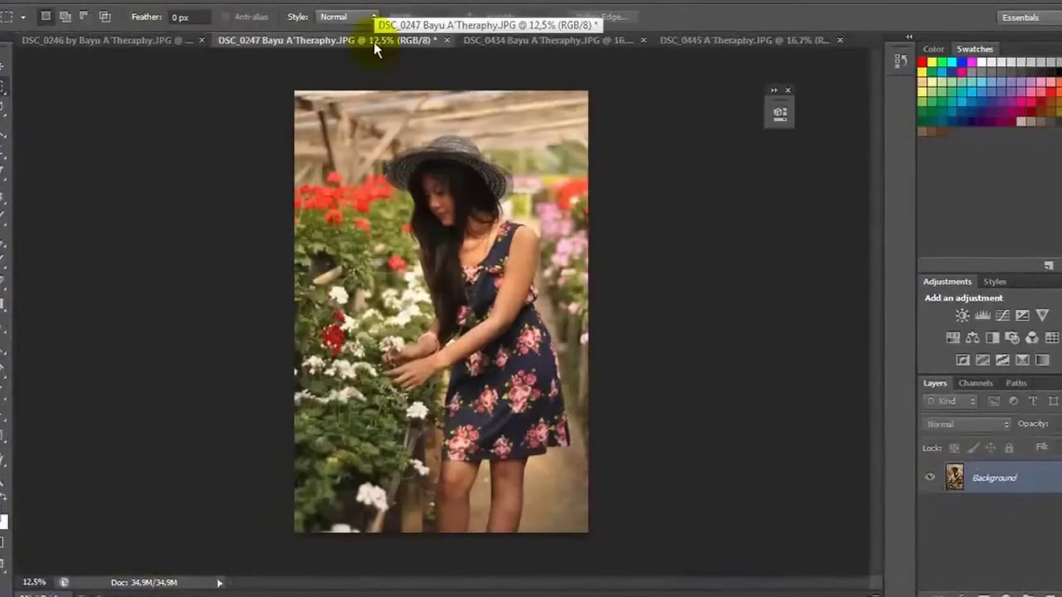
left_click(1027, 594)
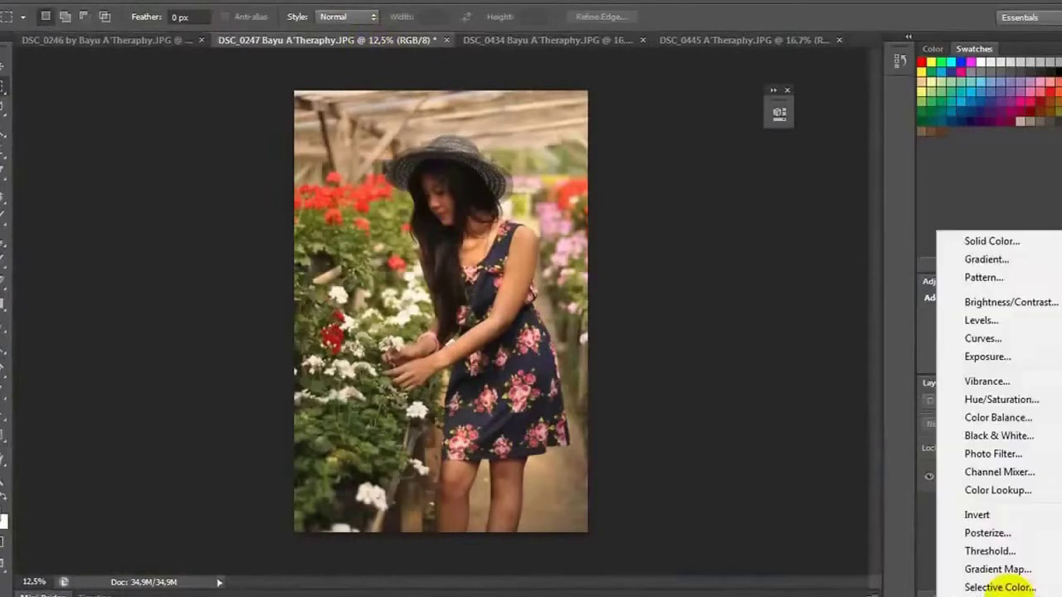
left_click(980, 339)
left_click(688, 155)
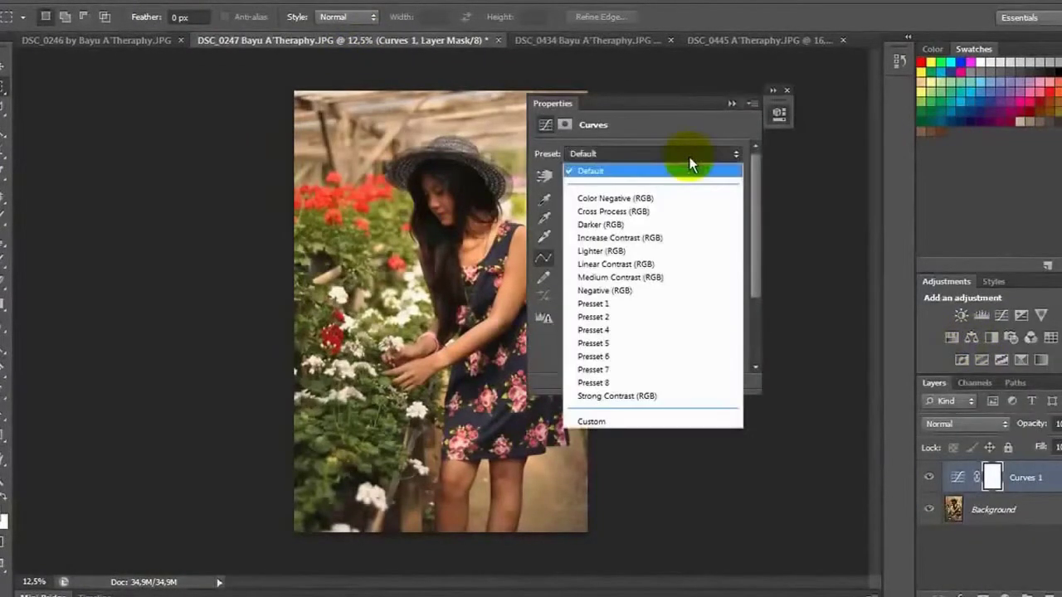
left_click(670, 306)
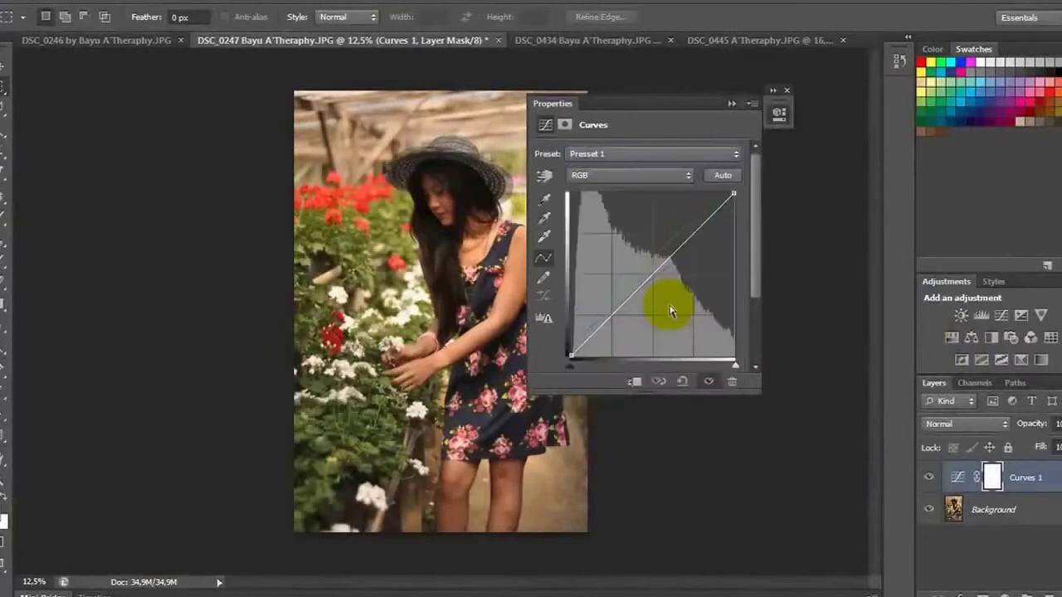
left_click_drag(670, 108, 792, 139)
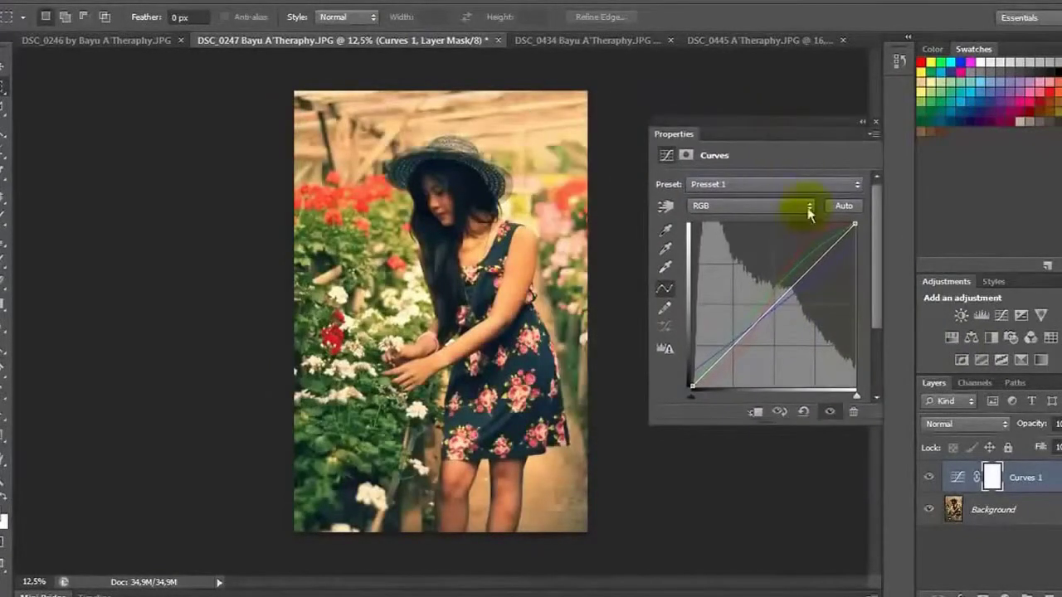
left_click(862, 124)
Add a Brightness/Contrast layer with Brightness 30 and Contrast -50.
left_click(1007, 594)
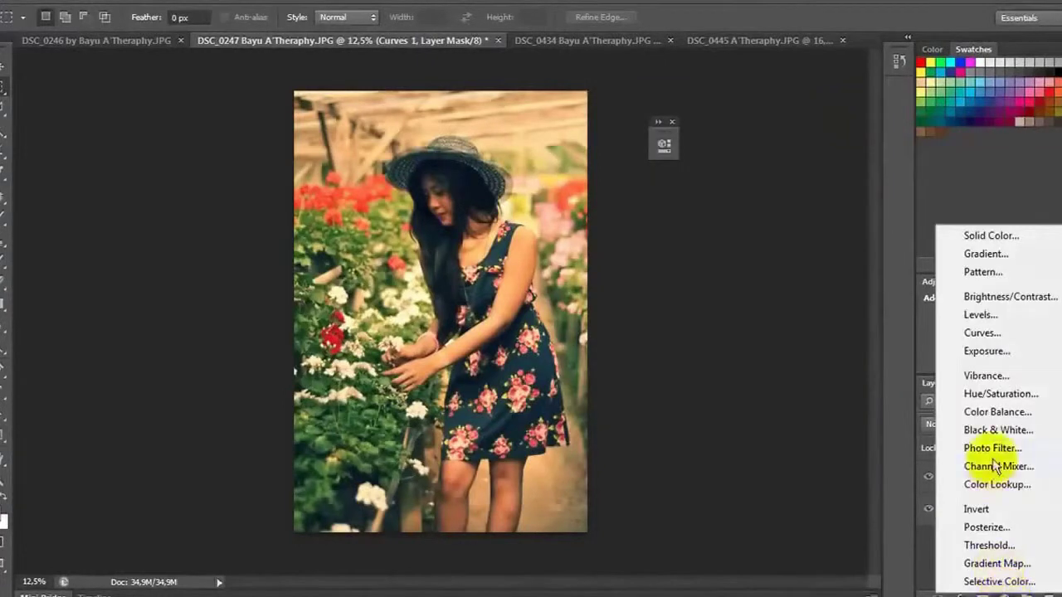
left_click(990, 295)
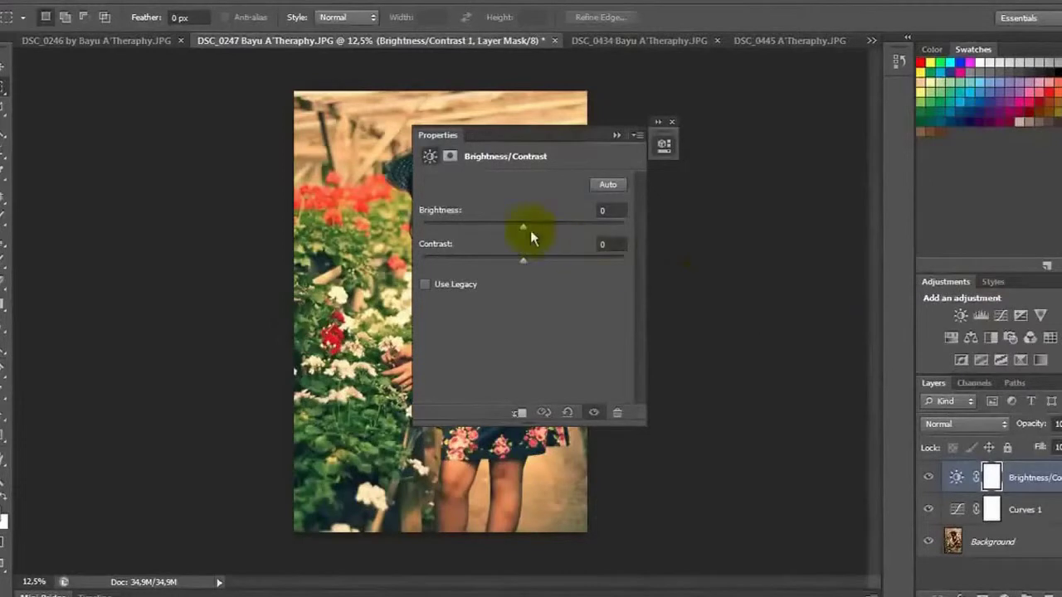
left_click_drag(529, 135, 710, 122)
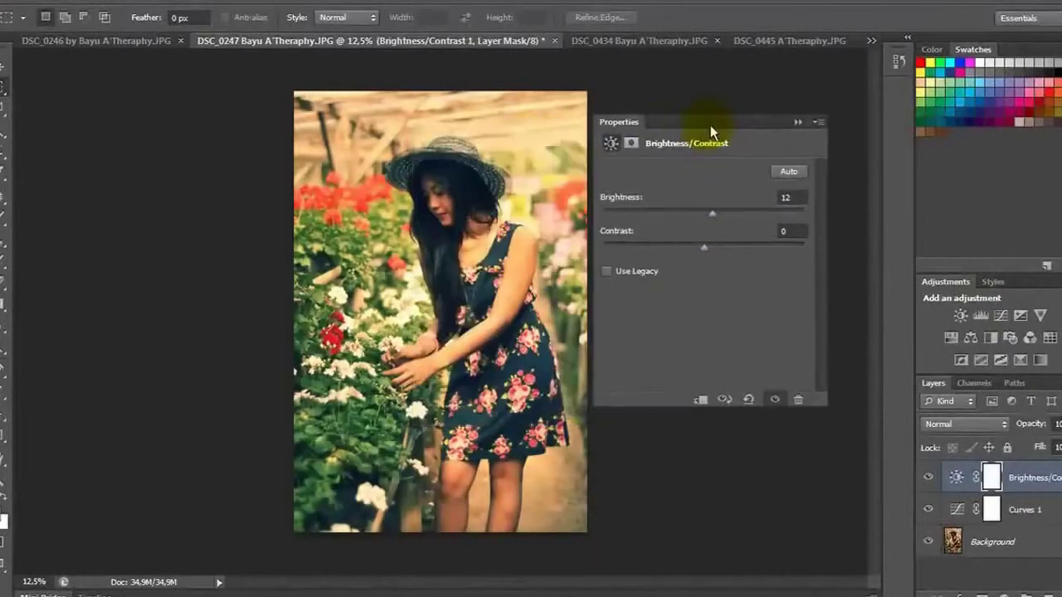
mouse_move(709, 217)
left_mouse_down()
mouse_move(733, 220)
mouse_move(599, 245)
left_mouse_up()
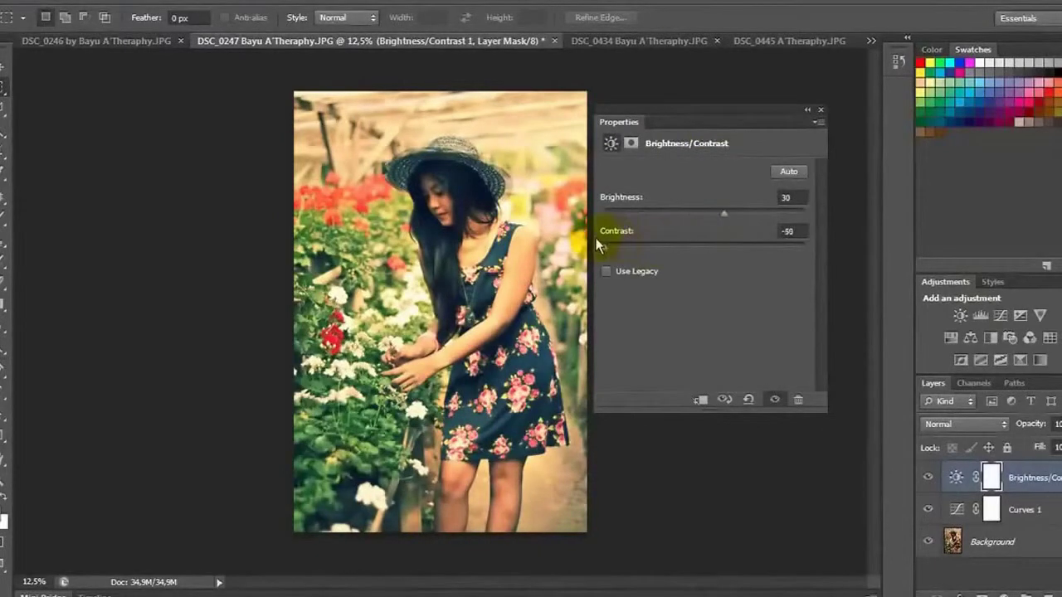
left_click(805, 115)
Group Curves 1 and Brightness/Contrast into Group 1, toggling it to compare.
left_click(1022, 511)
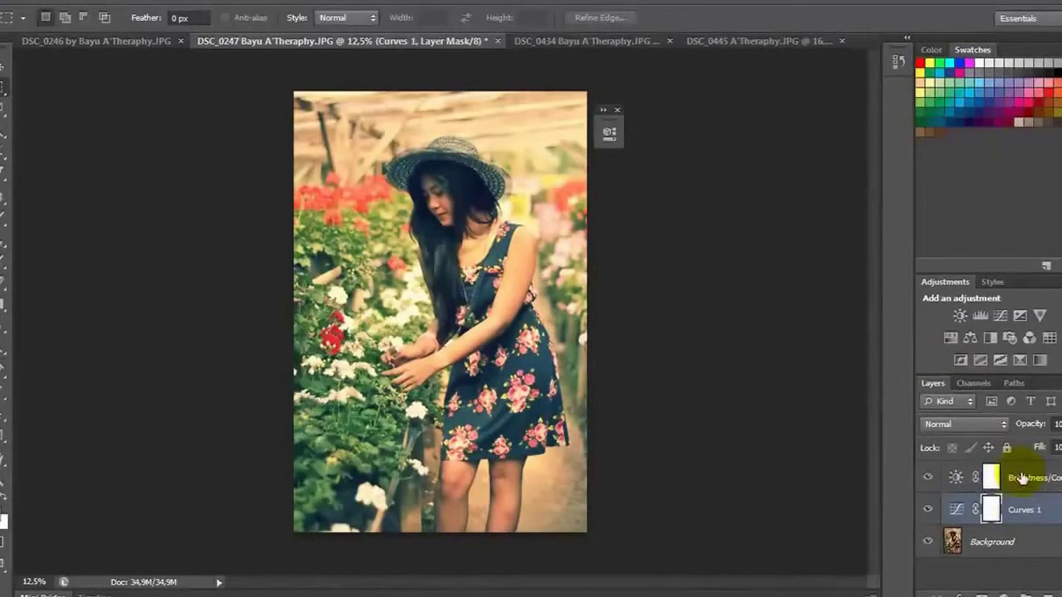
left_click(1021, 477, "shift")
key("ctrl+g")
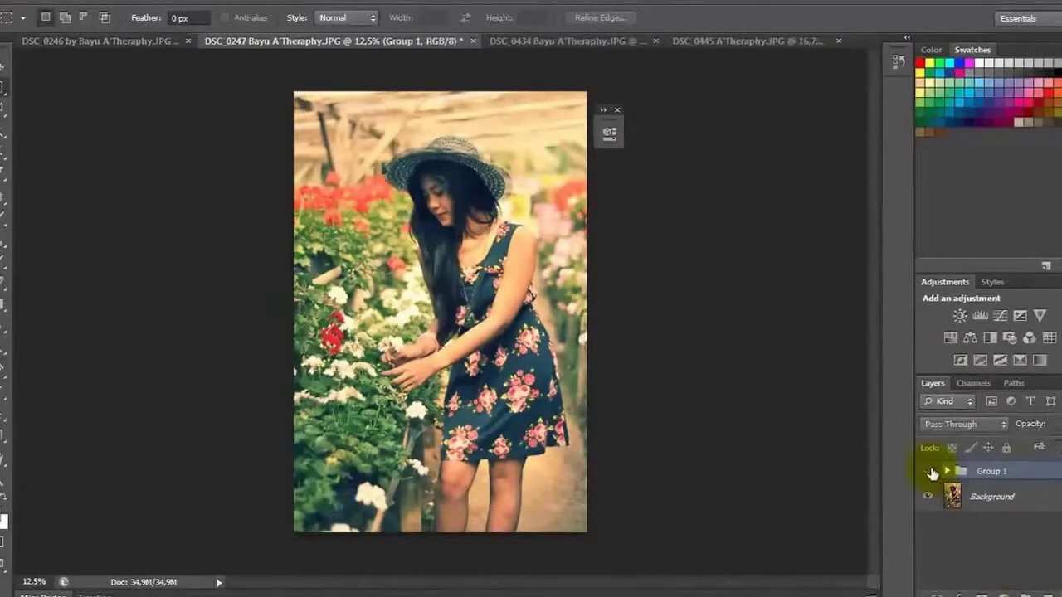
left_click(929, 471)
left_click(928, 471)
left_click(928, 471)
left_click(928, 471)
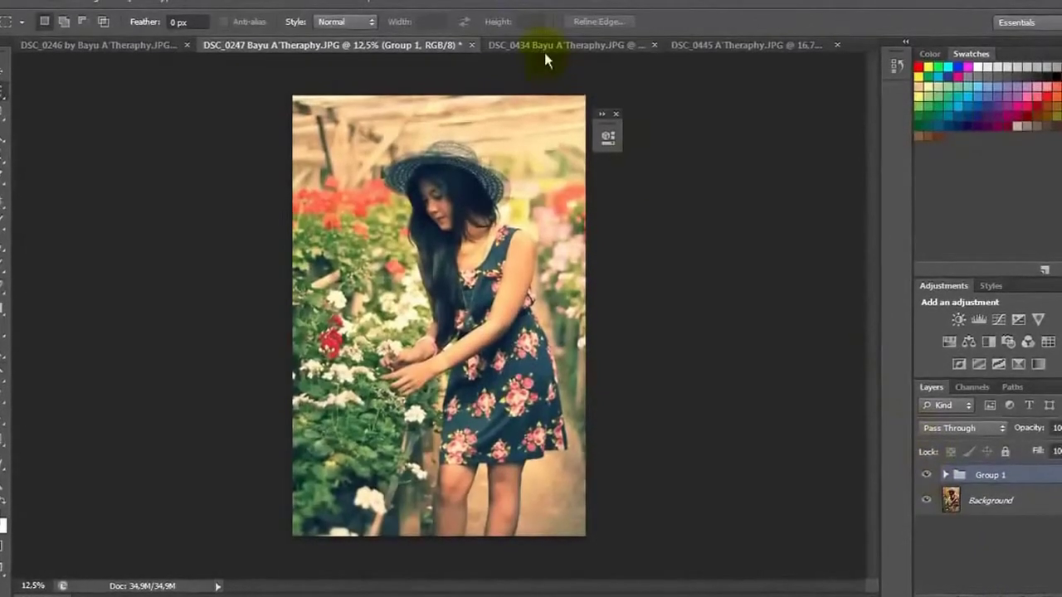
Switch to DSC_0434 and add a Curves layer using Presset 1.
left_click(544, 52)
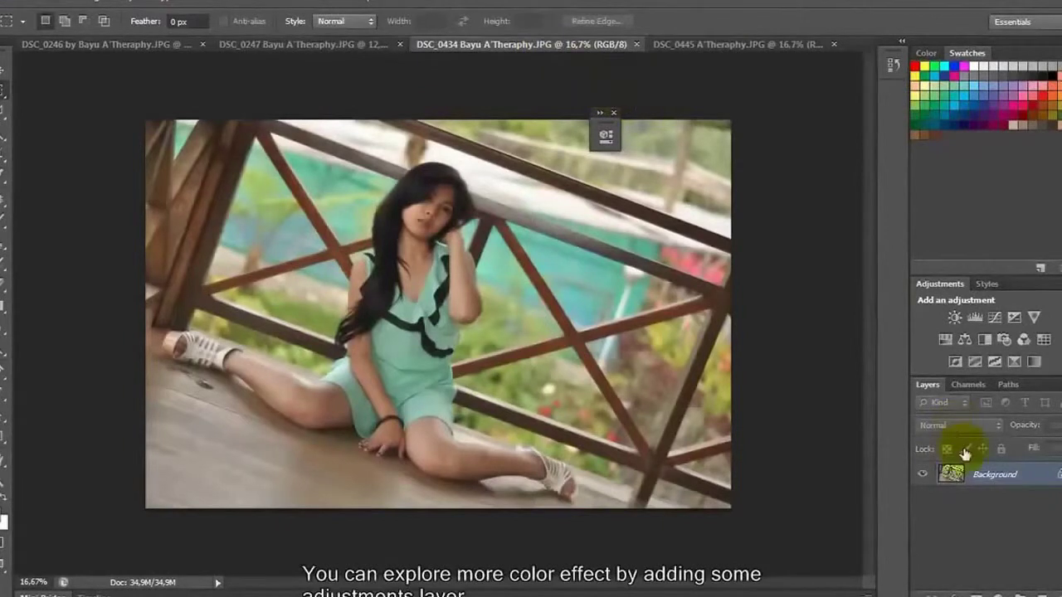
left_click(998, 594)
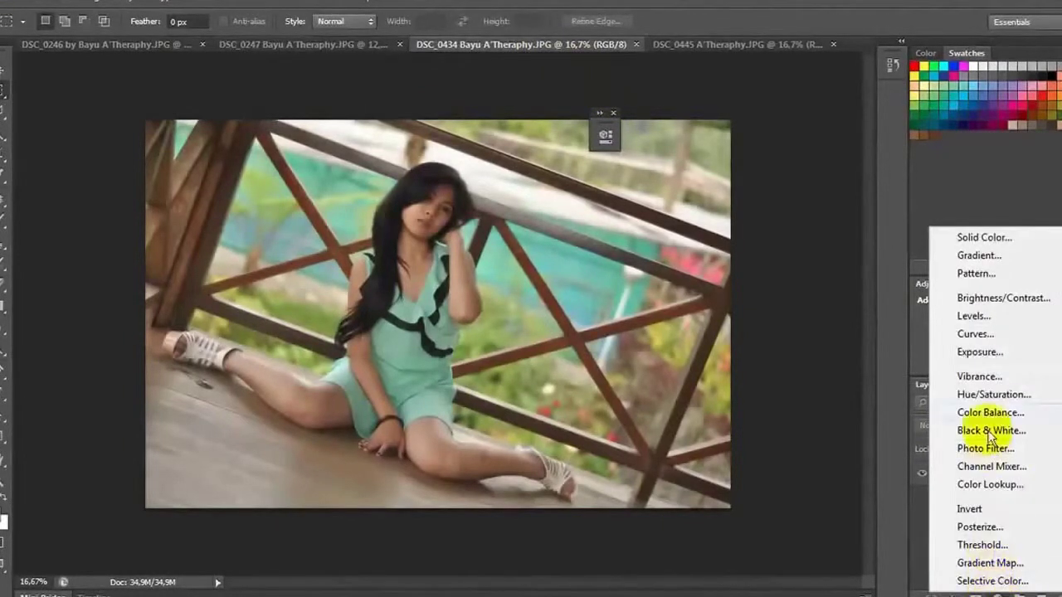
left_click(975, 334)
mouse_move(490, 133)
left_mouse_down()
mouse_move(623, 135)
mouse_move(762, 115)
left_mouse_up()
left_click(762, 170)
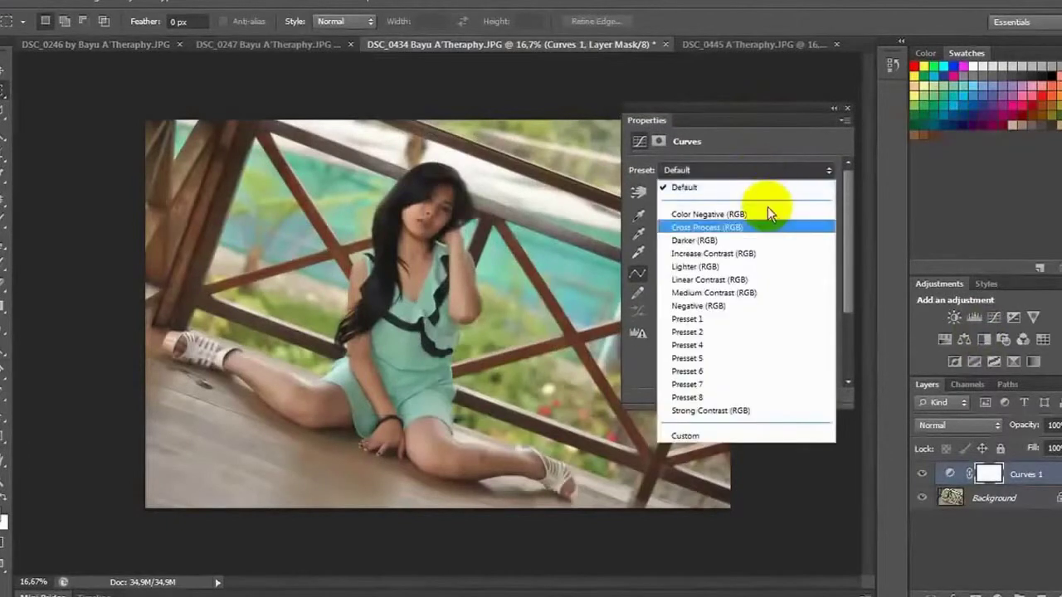
left_click(760, 319)
Step through other curve presets, settle back on Presset 1, and collapse Properties.
key("Down")
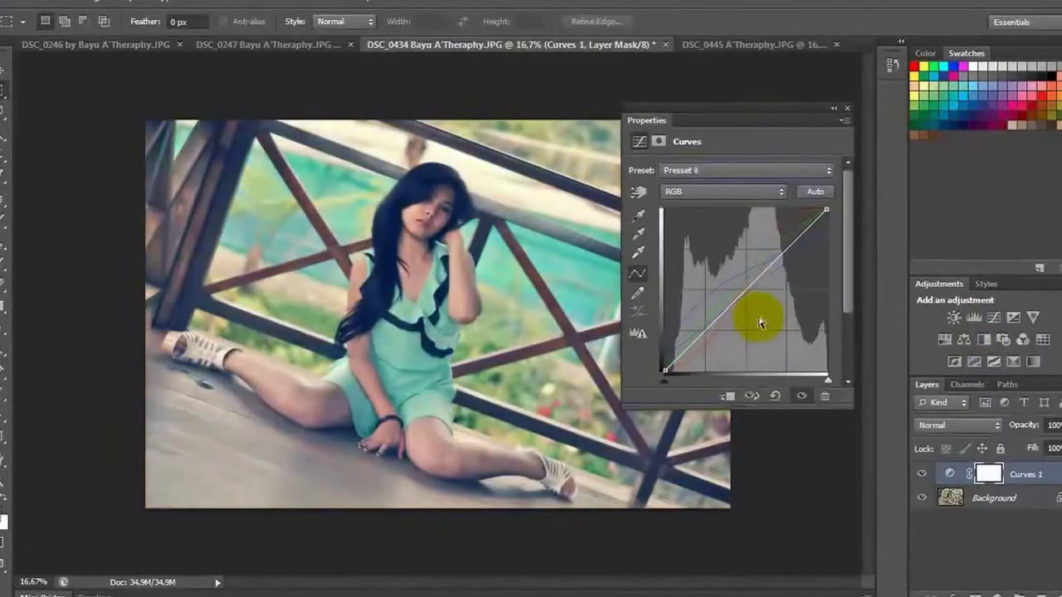
key("Down")
key("Down")
key("Down")
key("Down")
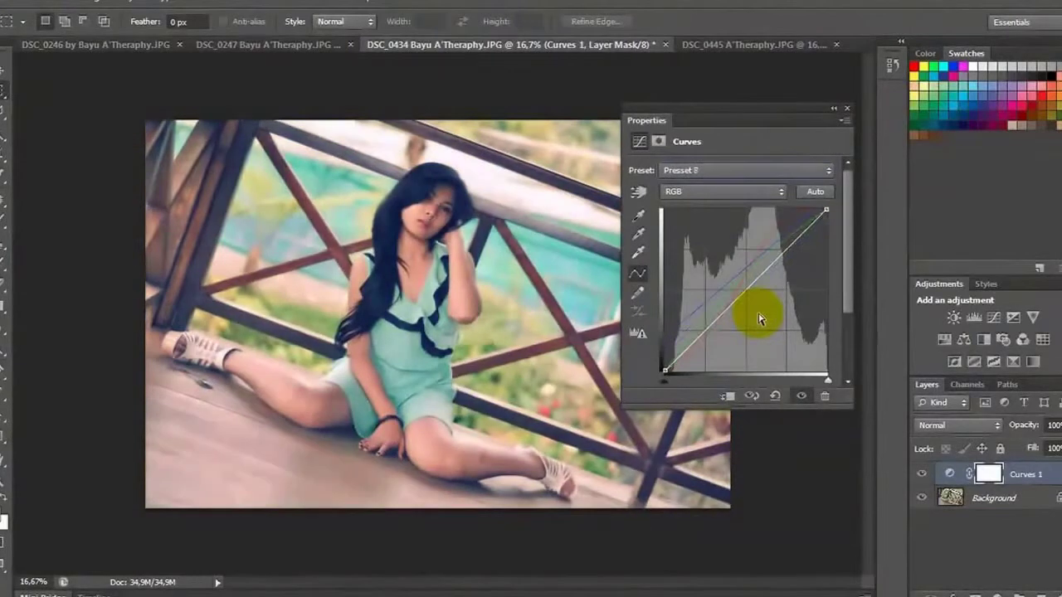
key("Down")
key("Up")
left_click(730, 174)
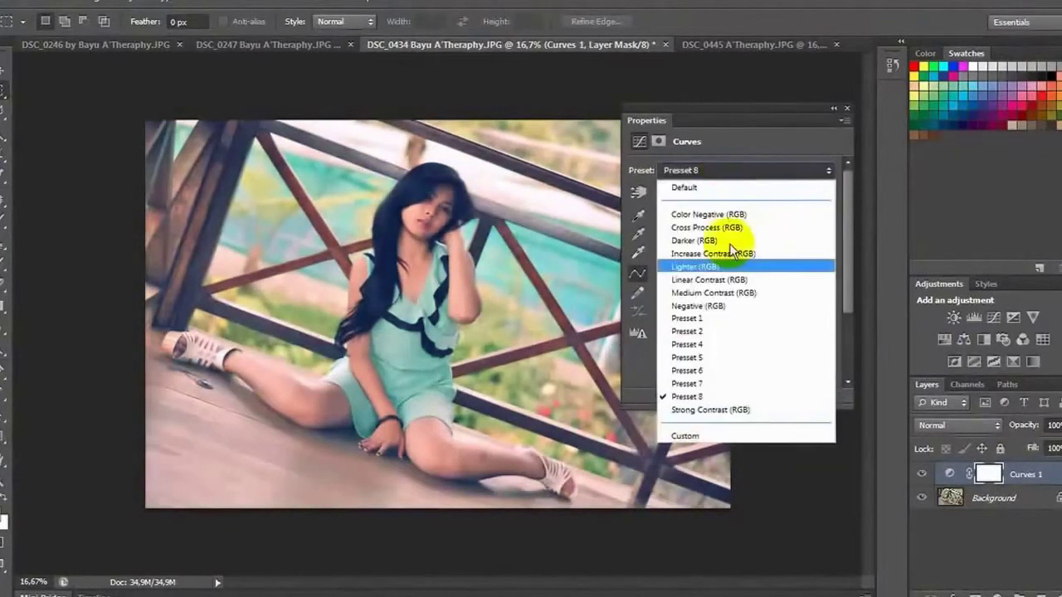
left_click(725, 317)
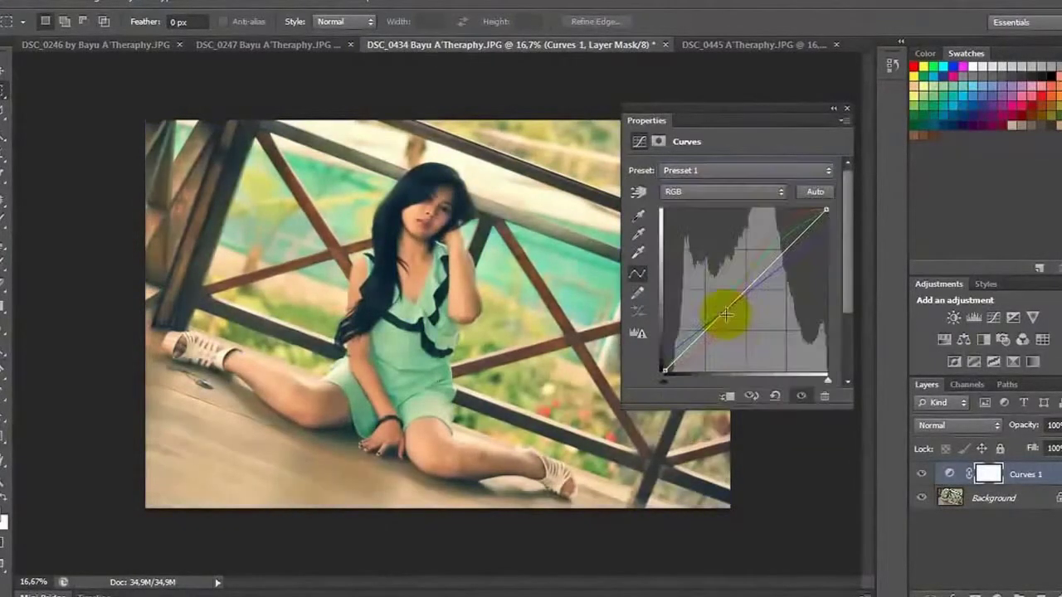
left_click(835, 111)
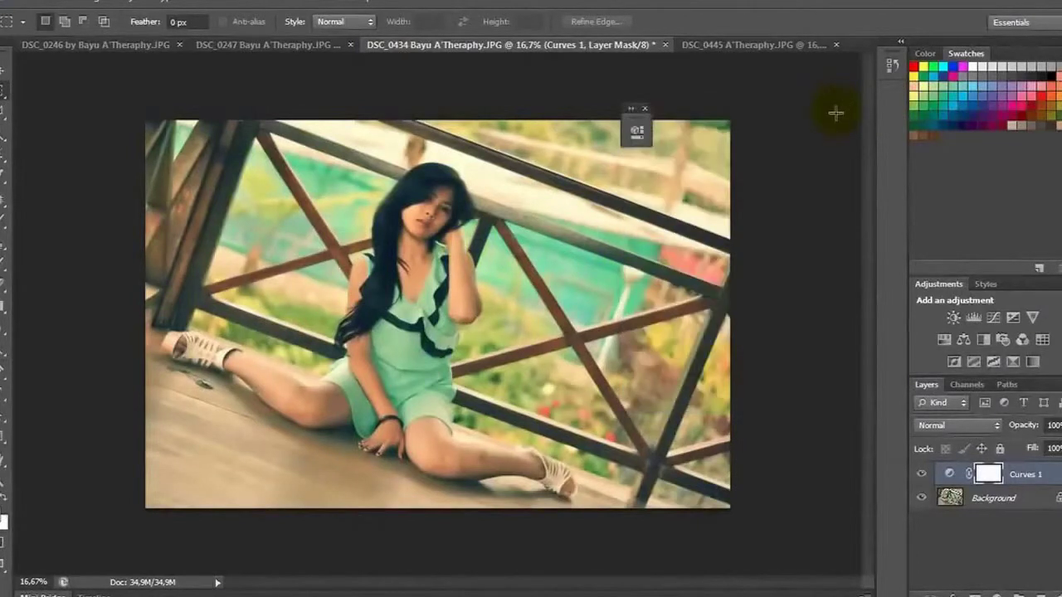
left_click(999, 591)
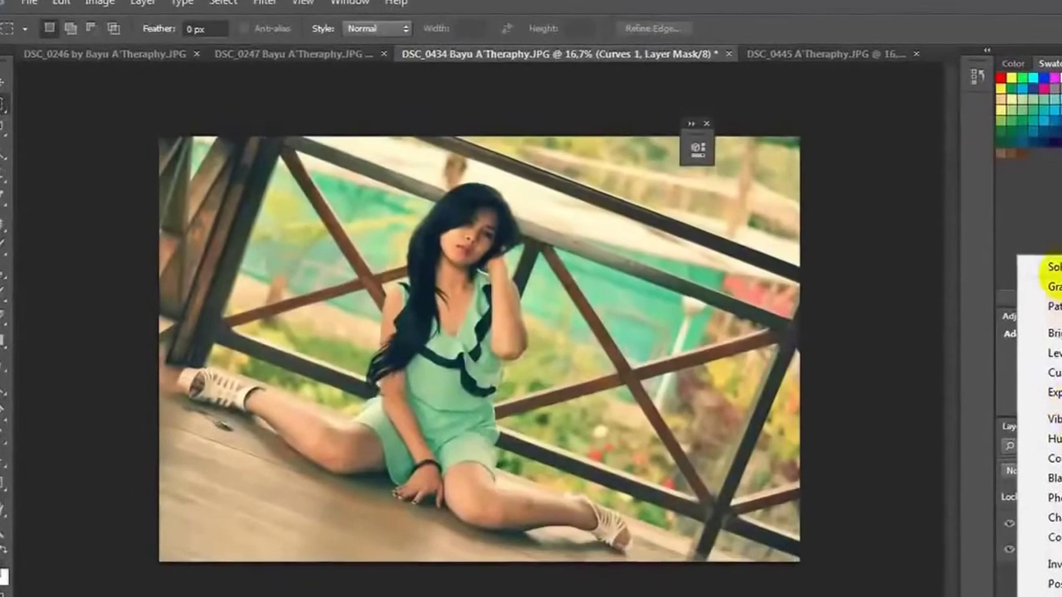
Add a Solid Color fill layer with hex colour 05274c.
left_click(1041, 260)
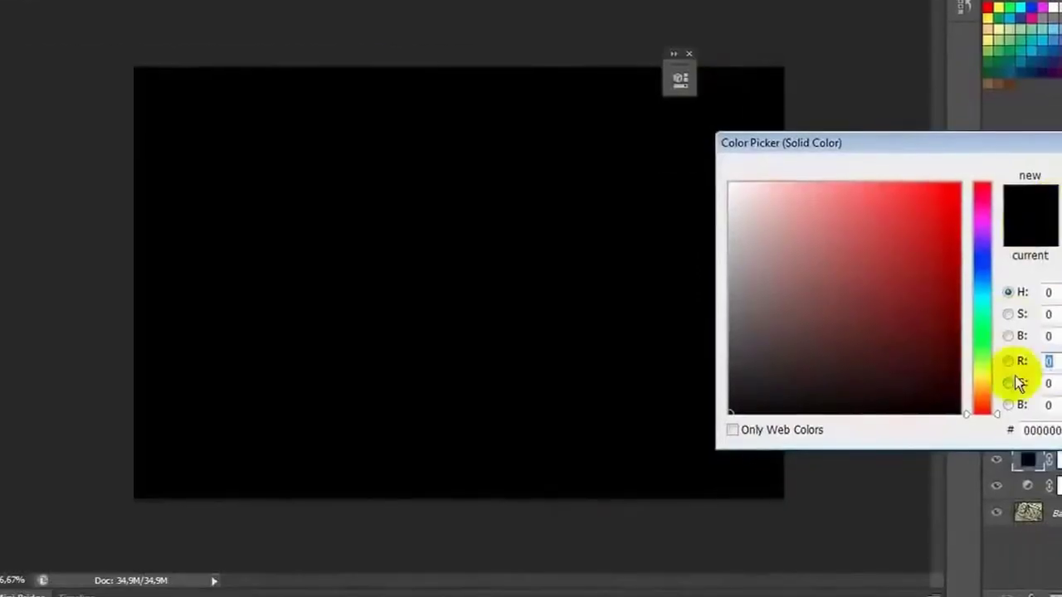
left_click(1033, 428)
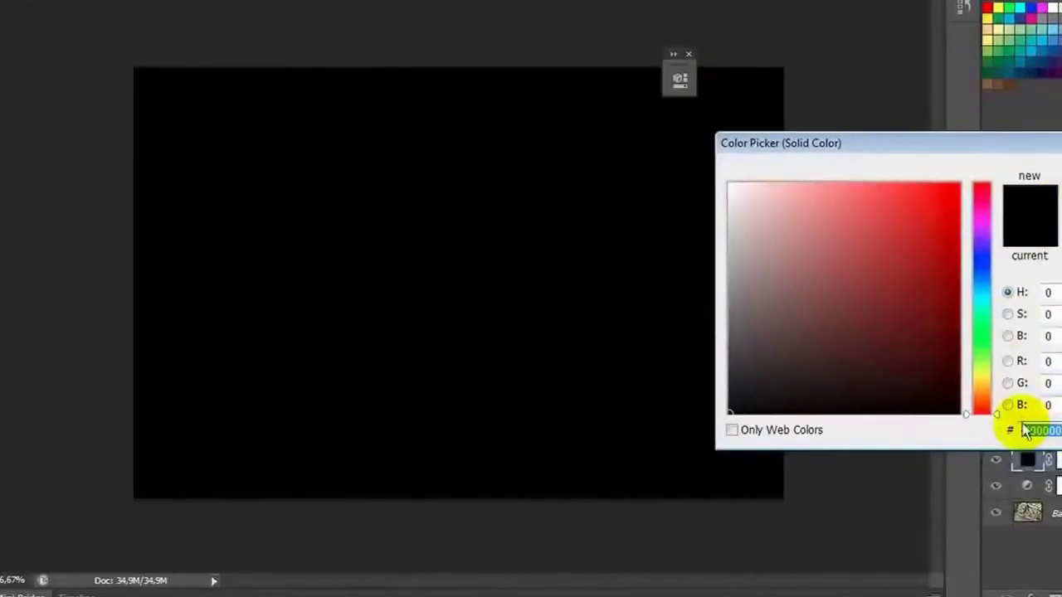
type("0")
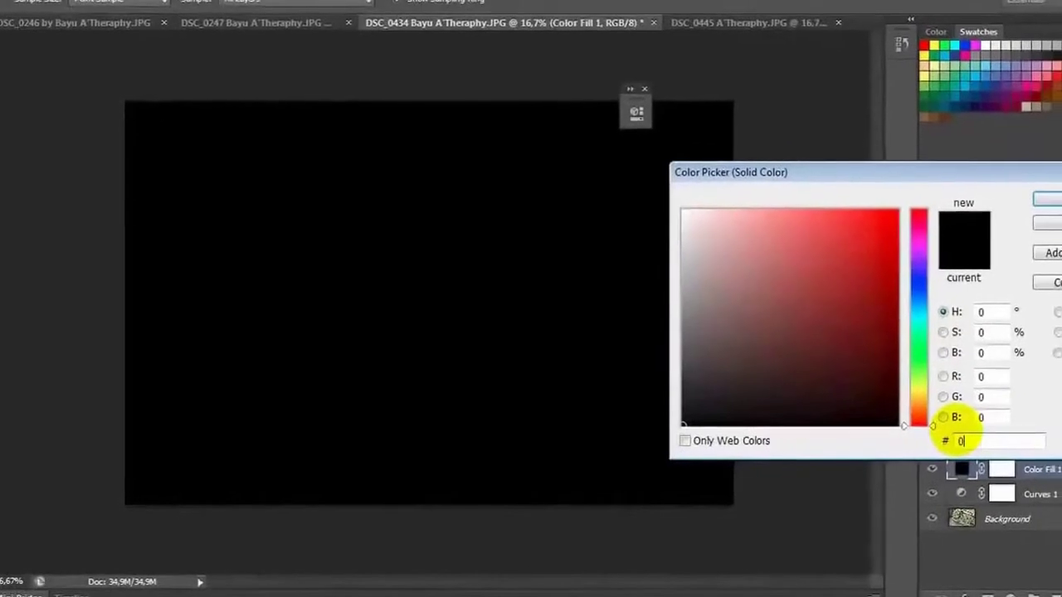
type("52")
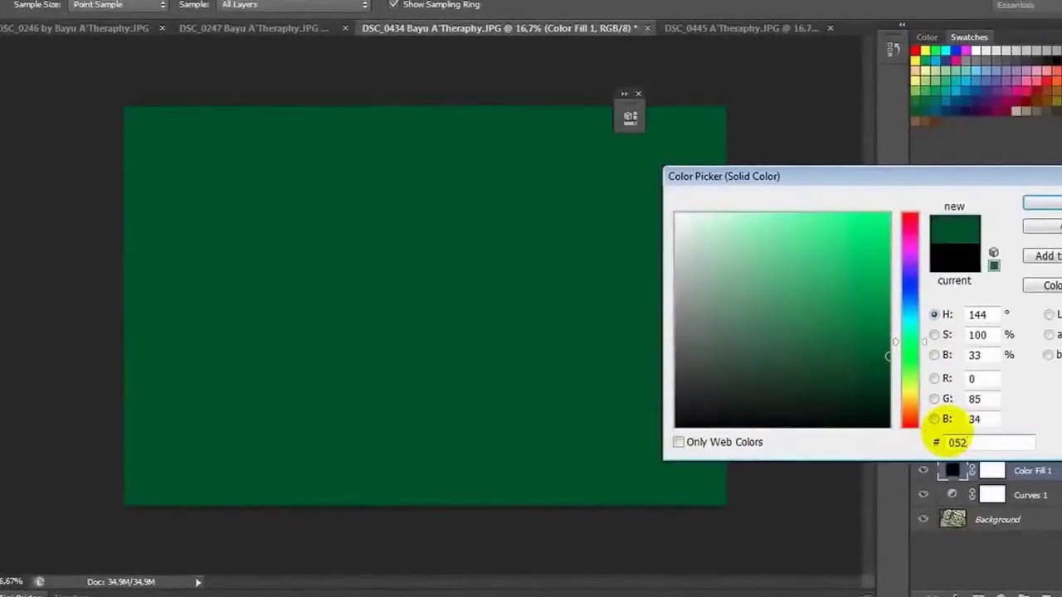
type("74")
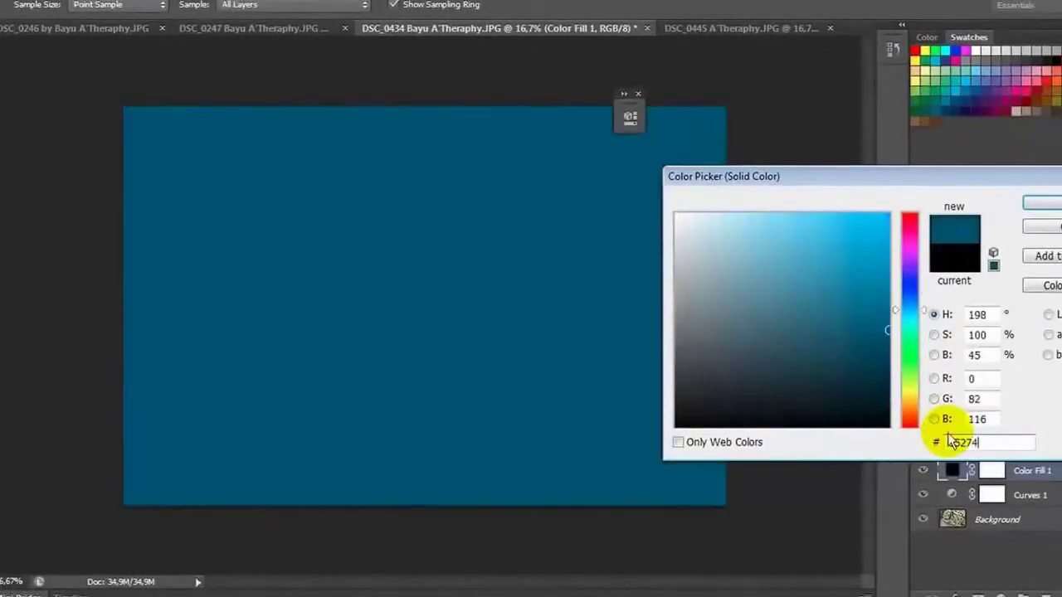
type("c")
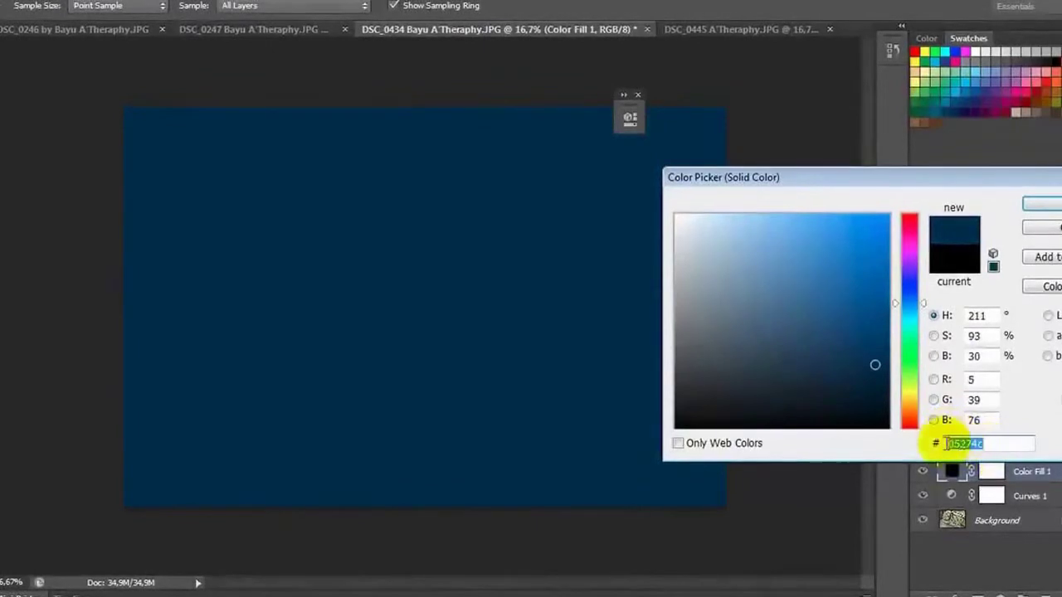
Set the navy Color Fill 1 to Exclusion at about 52% opacity and group it with Curves 1.
left_click(987, 421)
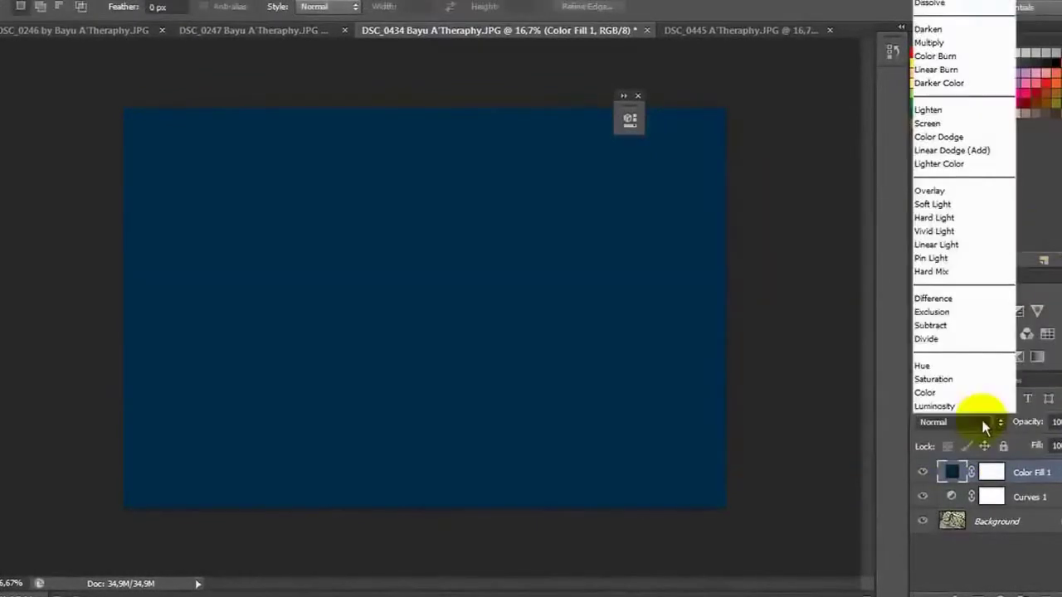
left_click(956, 311)
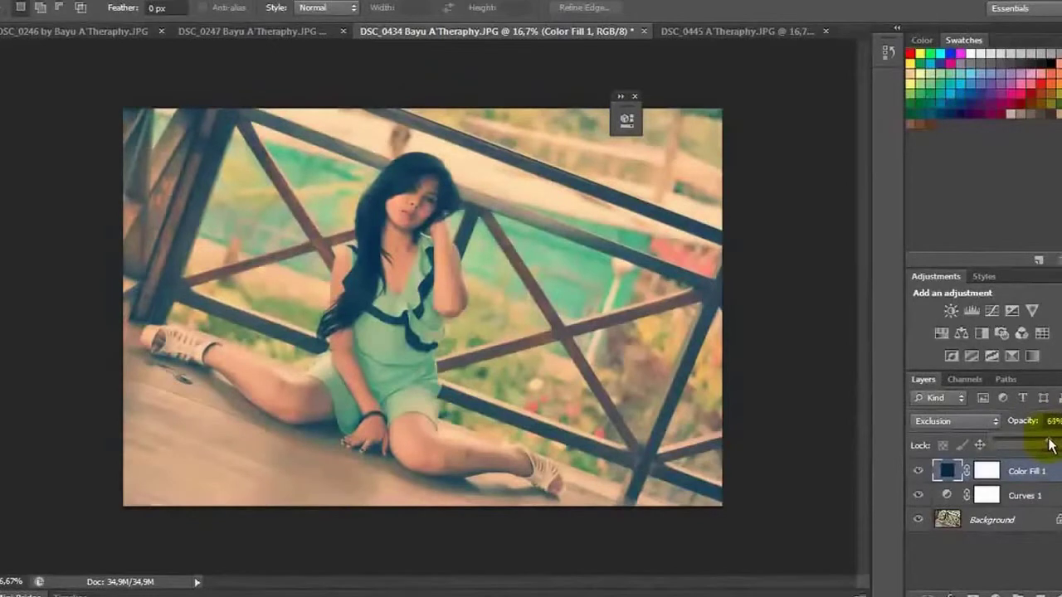
left_click_drag(1049, 446, 1032, 483)
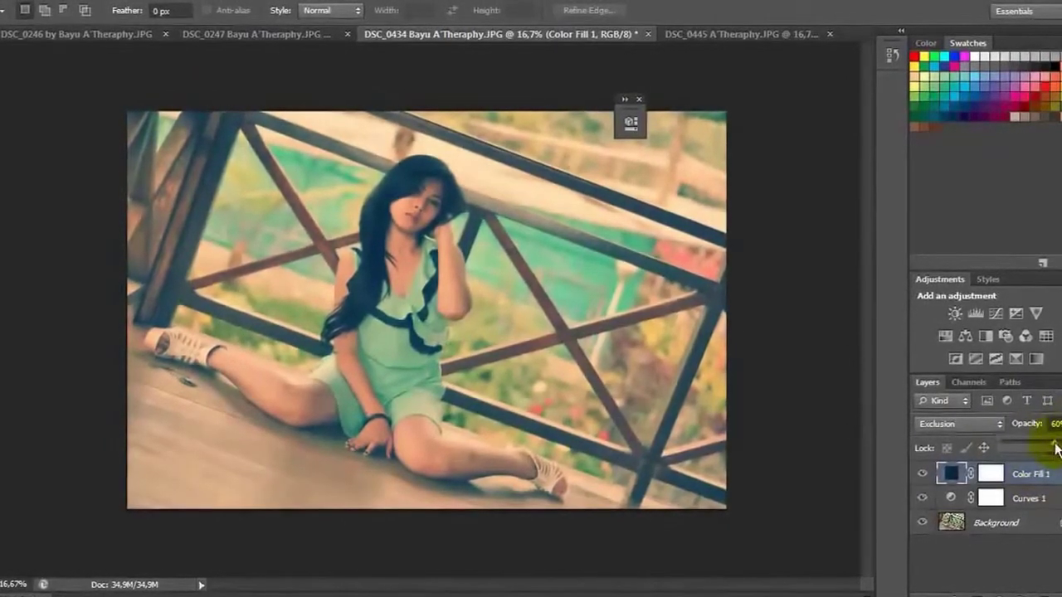
left_click_drag(1055, 448, 1000, 405)
key("ctrl+plus")
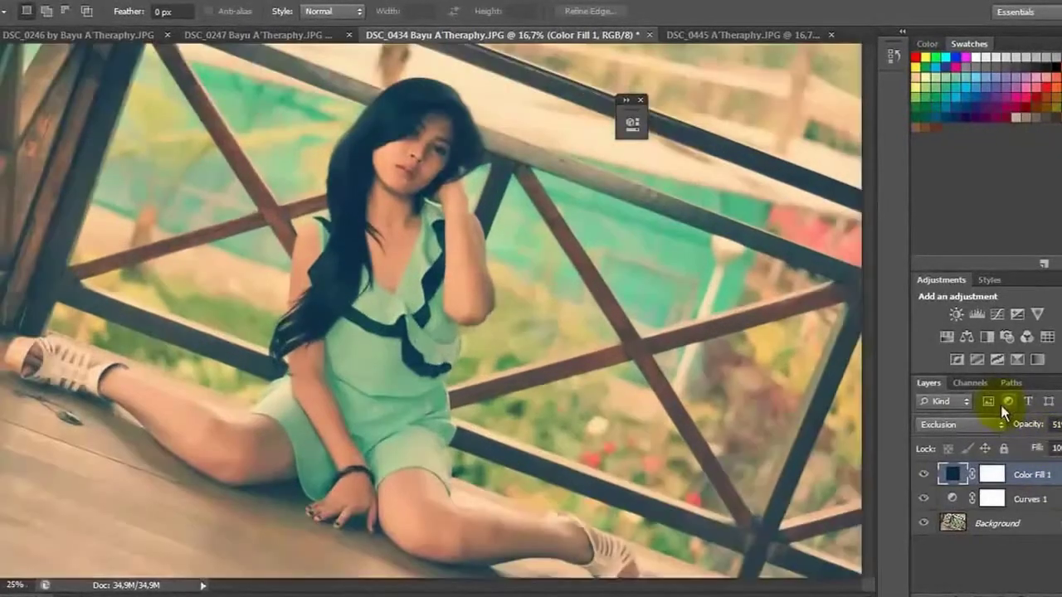
left_click_drag(1053, 423, 1041, 452)
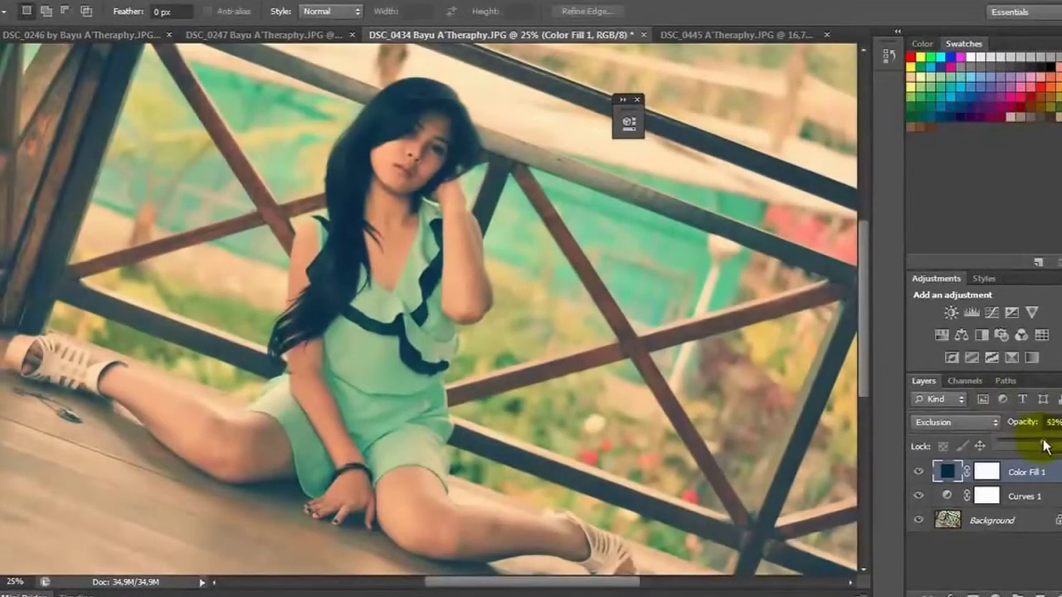
left_click(1037, 498, "shift")
key("ctrl+g")
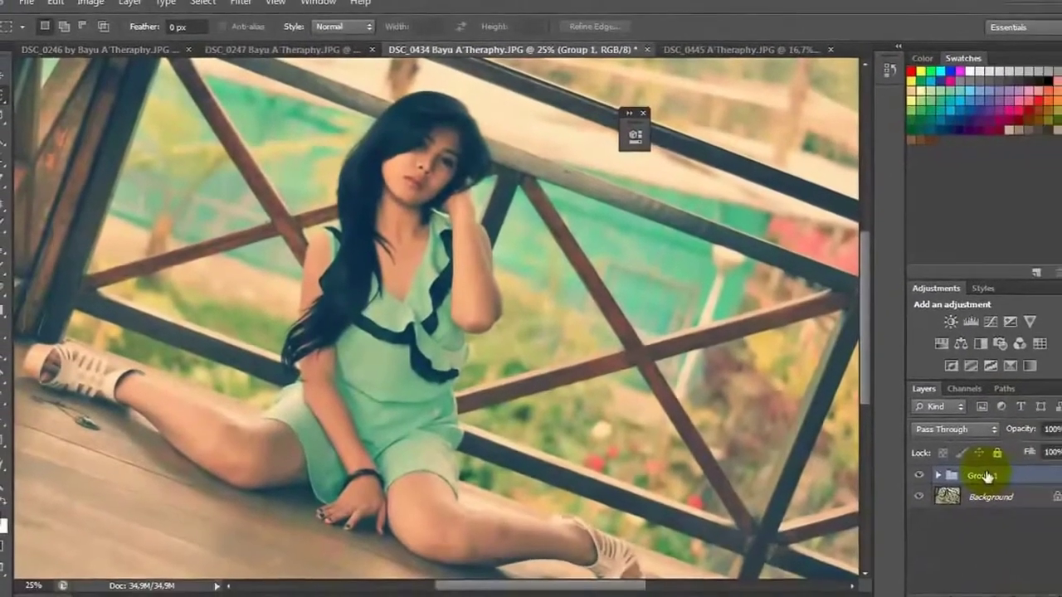
Fit DSC_0434 on screen and toggle Group 1 off and on to compare, leaving it visible.
key("ctrl+minus")
left_click(904, 472)
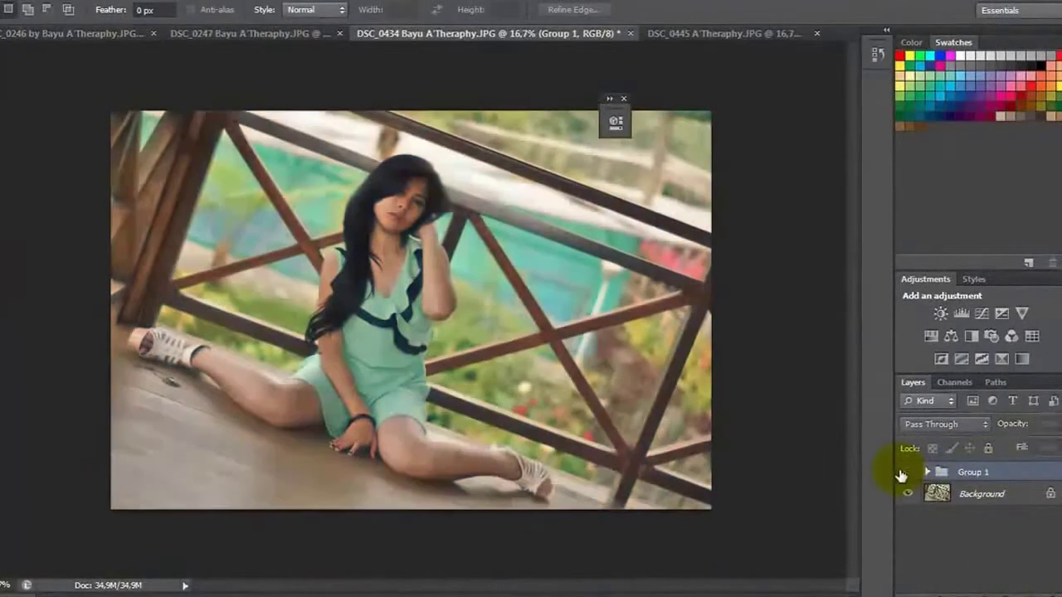
left_click(903, 473)
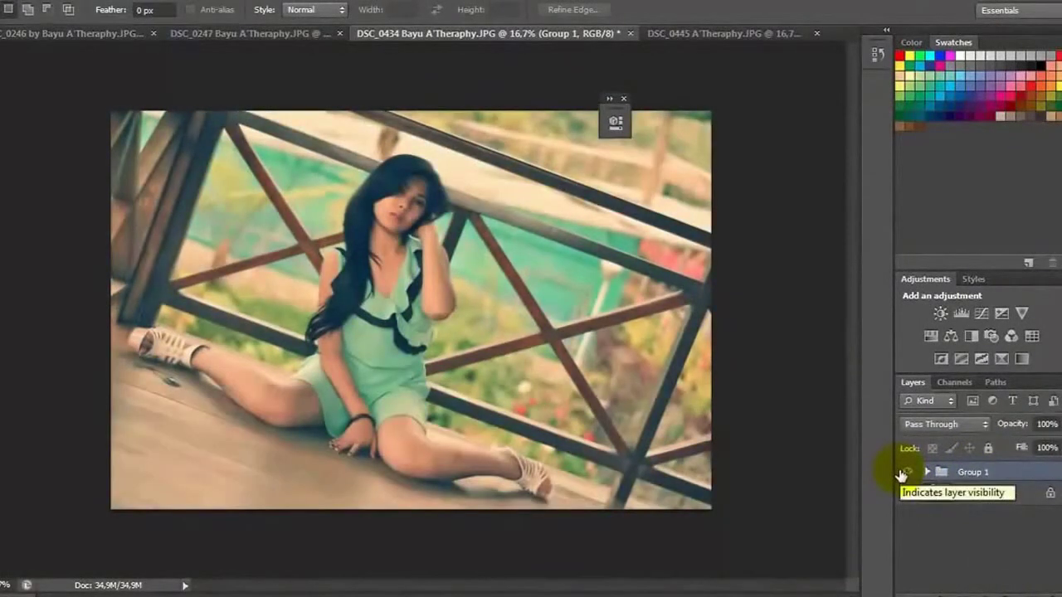
left_click(902, 473)
left_click(902, 472)
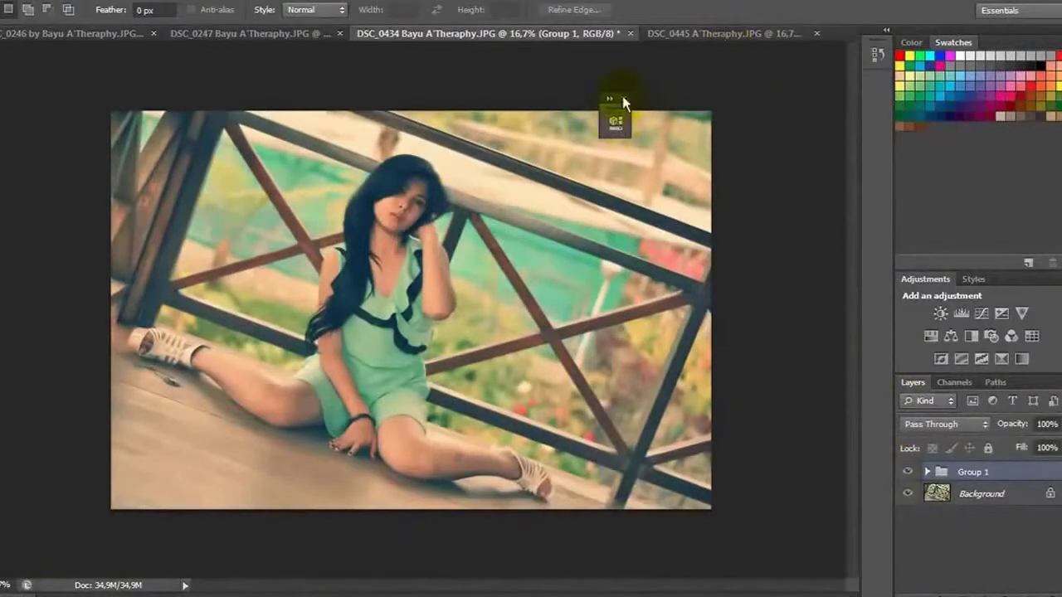
Switch to DSC_0445 and add a Curves adjustment layer.
left_click(688, 32)
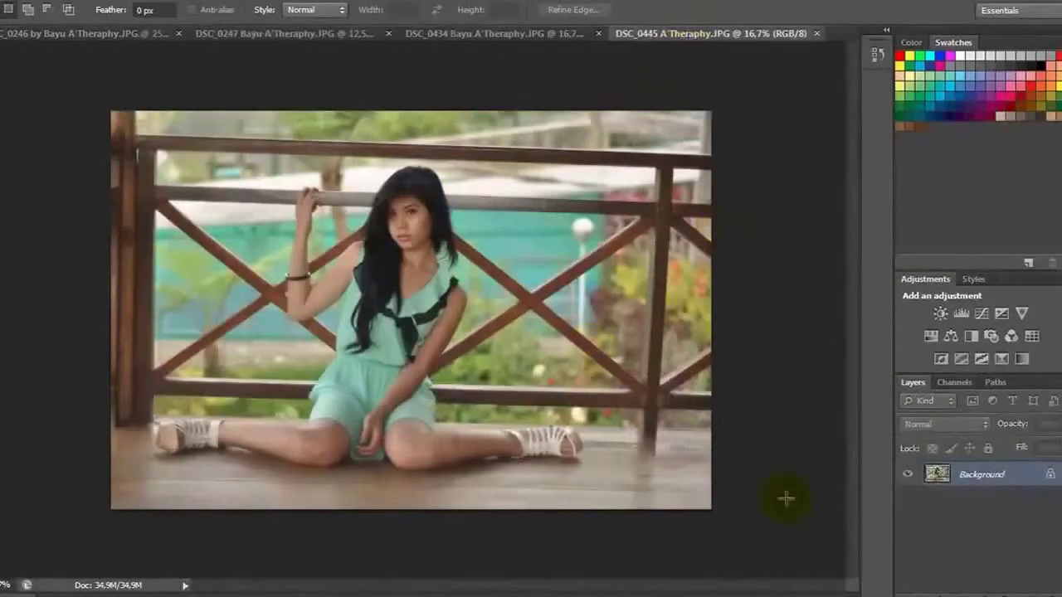
left_click(962, 587)
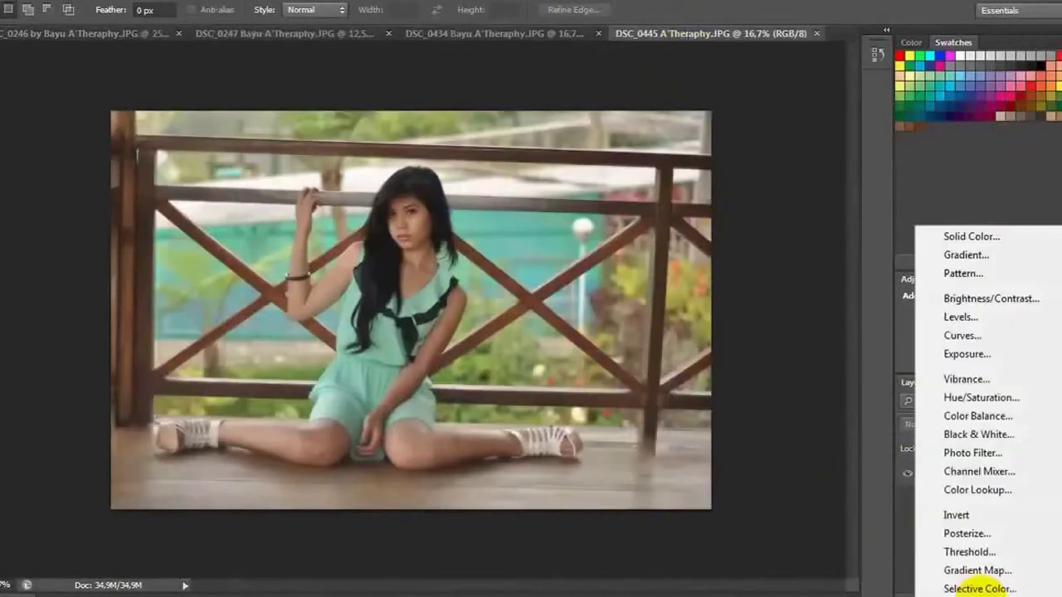
left_click(961, 336)
left_click_drag(510, 116, 751, 89)
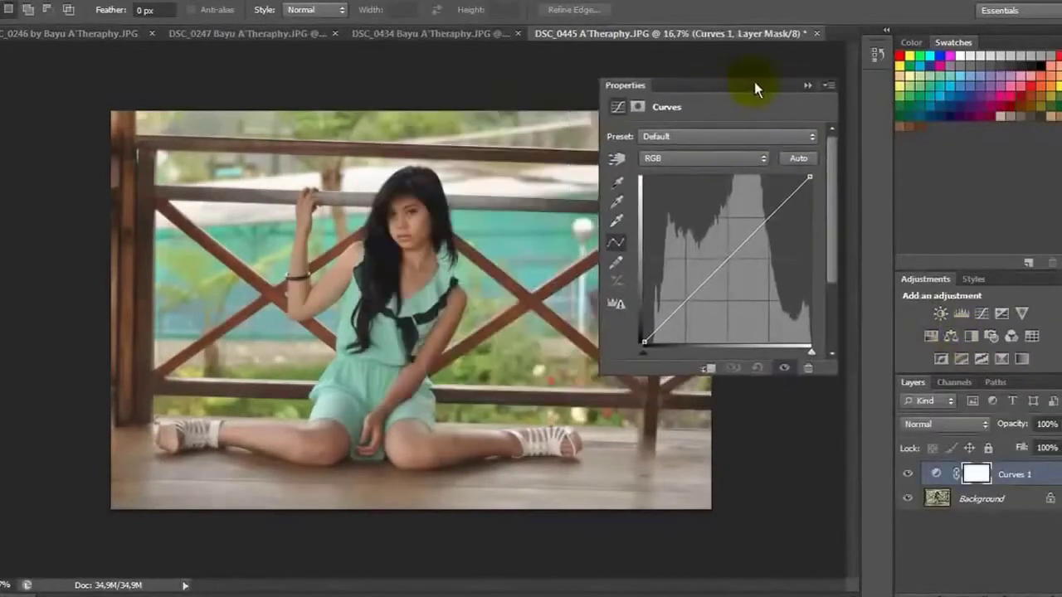
Apply a saved faded curve preset, collapse Properties, and hide Curves 1 to compare.
left_click(721, 139)
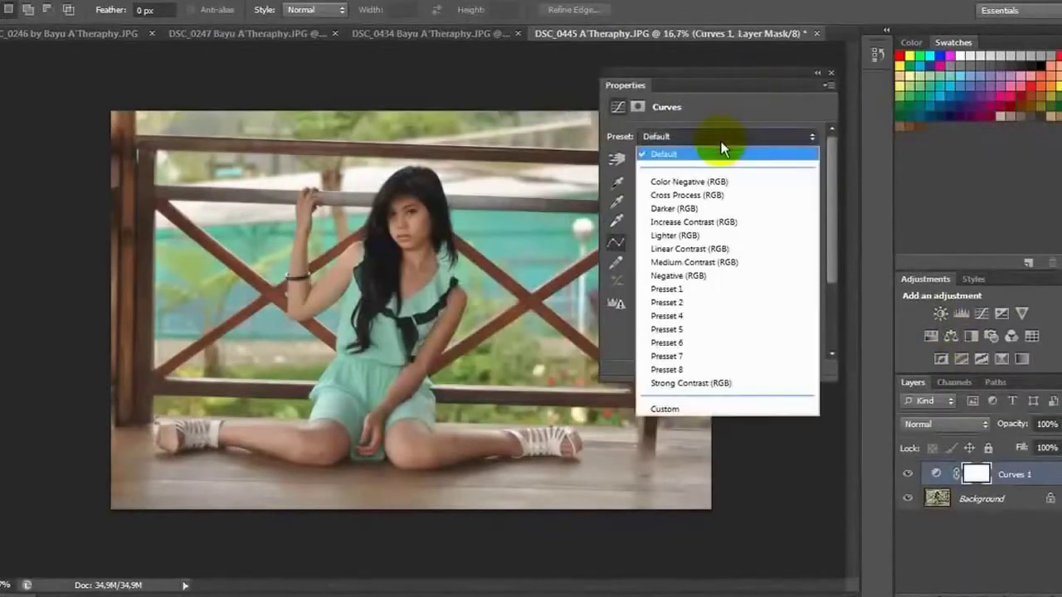
left_click(726, 329)
left_click(817, 73)
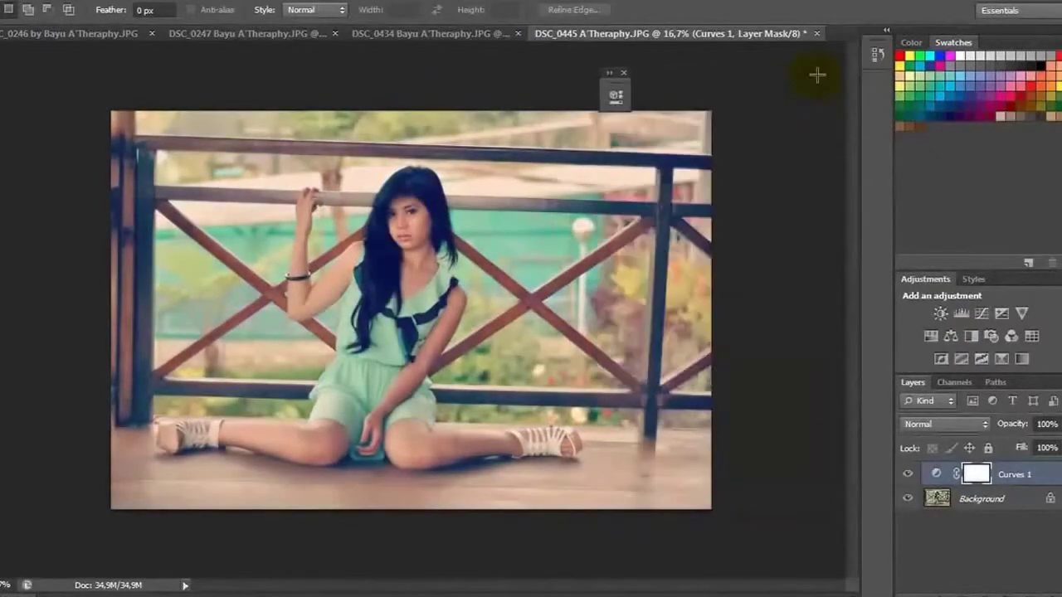
left_click(908, 476)
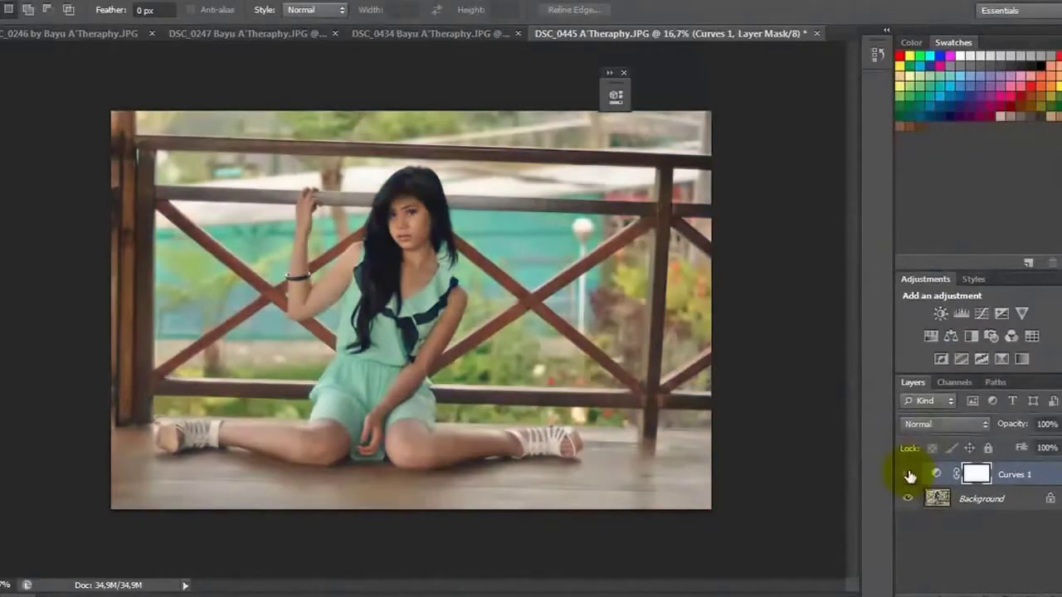
Toggle Curves 1 off and on to compare, leaving it visible, and zoom to 25%.
left_click(908, 475)
left_click(907, 475)
left_click(907, 475)
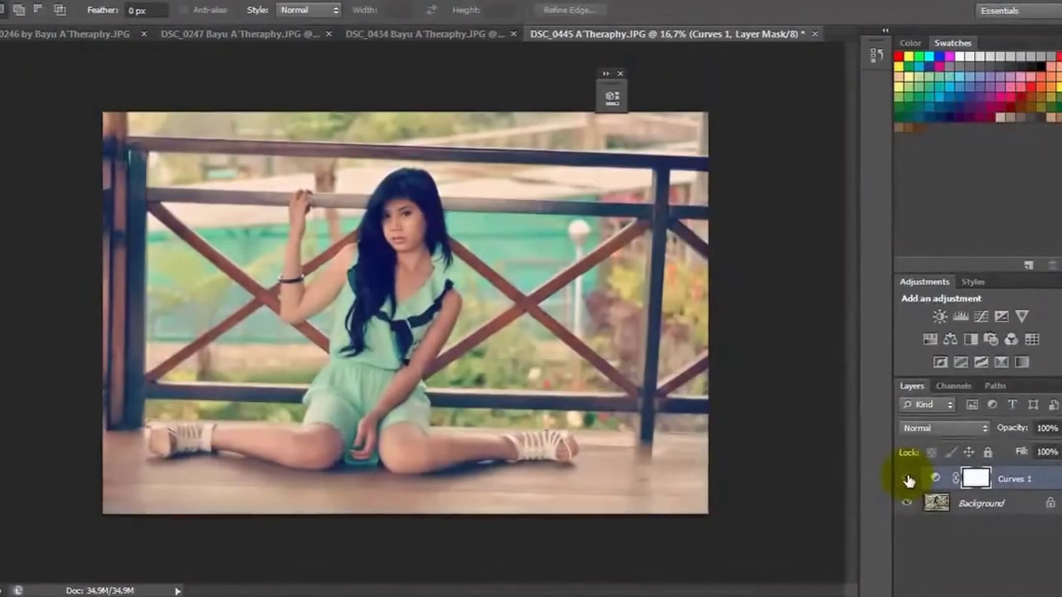
left_click(907, 478)
left_click(908, 478)
key("ctrl+plus")
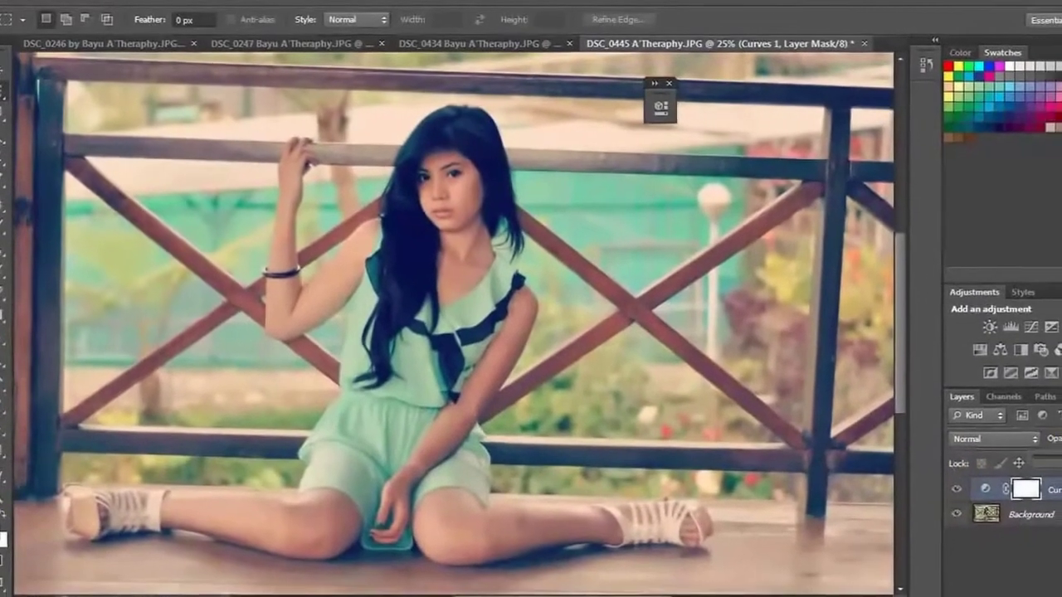
Lower the Curves 1 opacity and flatten DSC_0445 to a single Background layer.
left_click(1011, 518)
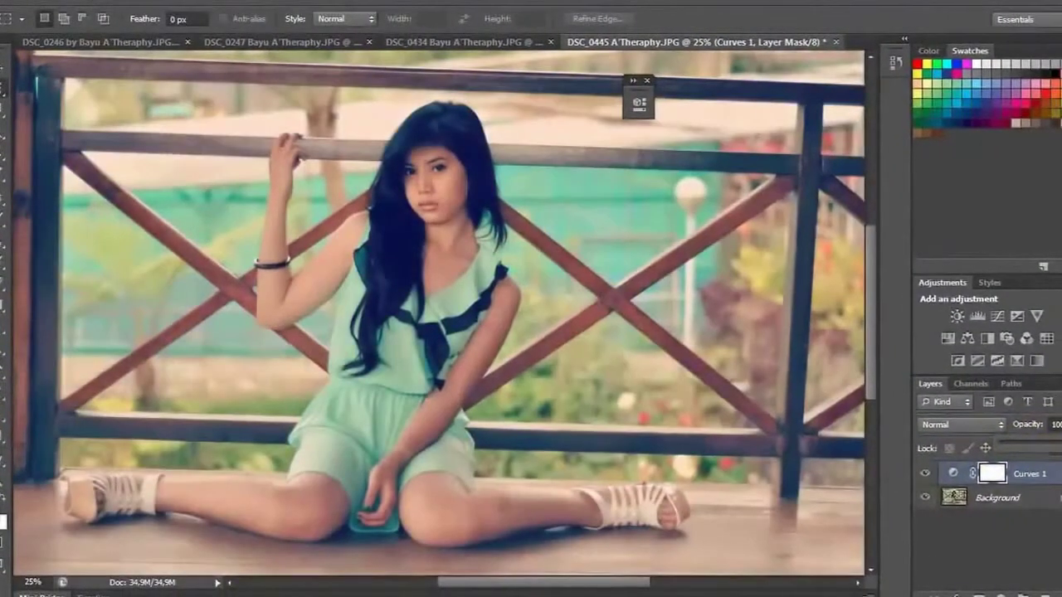
mouse_move(1045, 456)
left_mouse_down()
mouse_move(1015, 452)
mouse_move(1060, 453)
left_mouse_up()
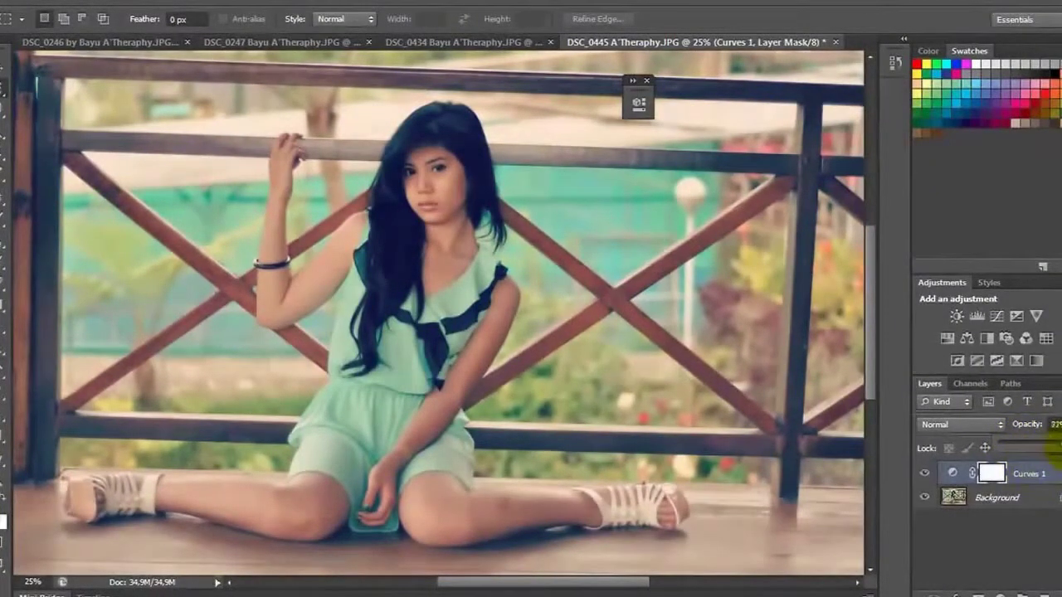
left_click(1055, 383)
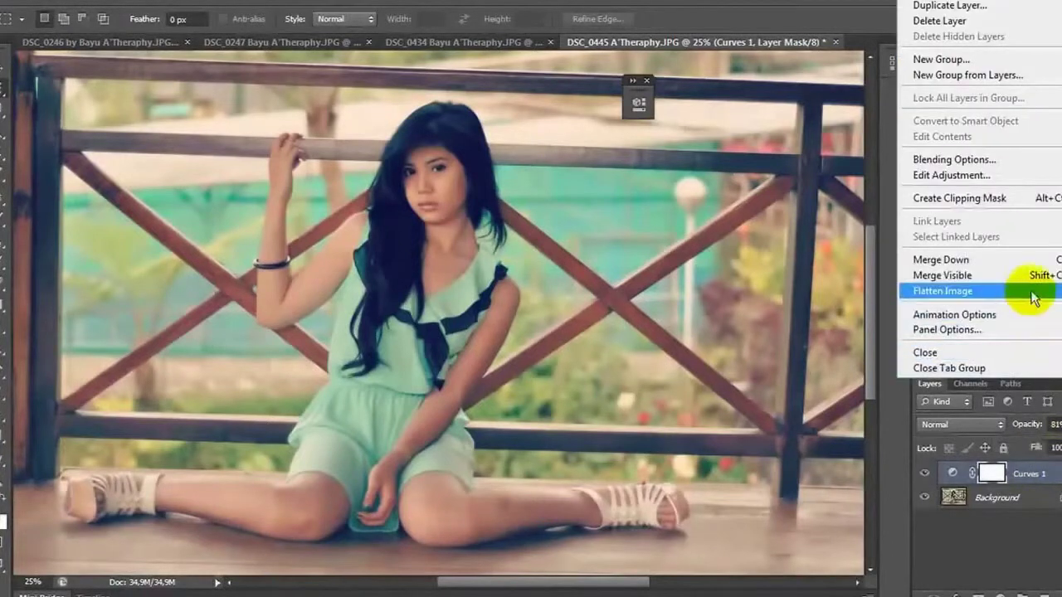
left_click(1030, 289)
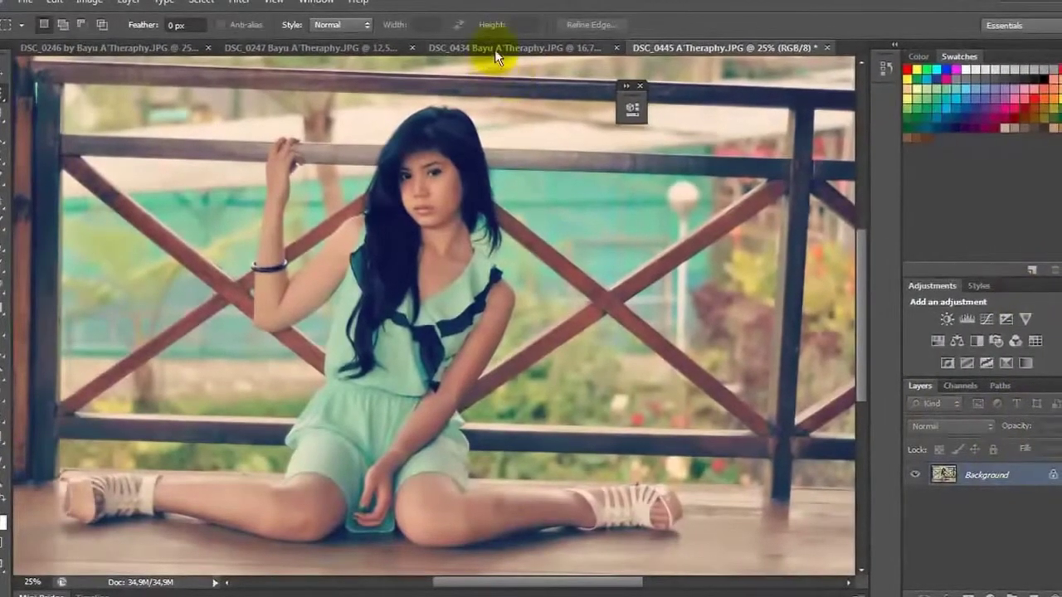
On DSC_0434, set Group 1 to 82% opacity and flatten to one Background layer.
left_click(494, 48)
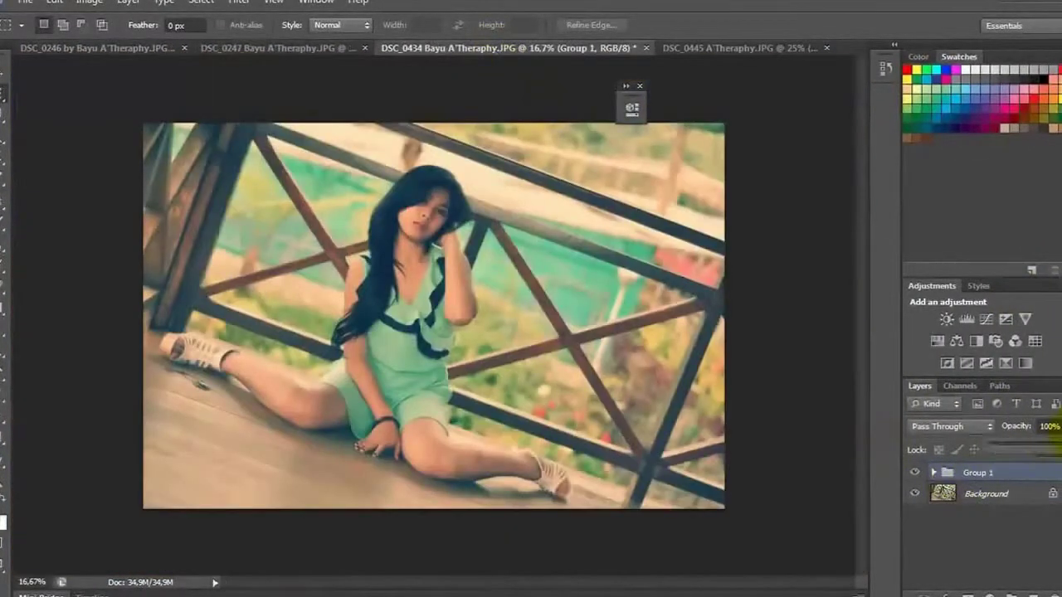
left_click_drag(1036, 450, 1047, 450)
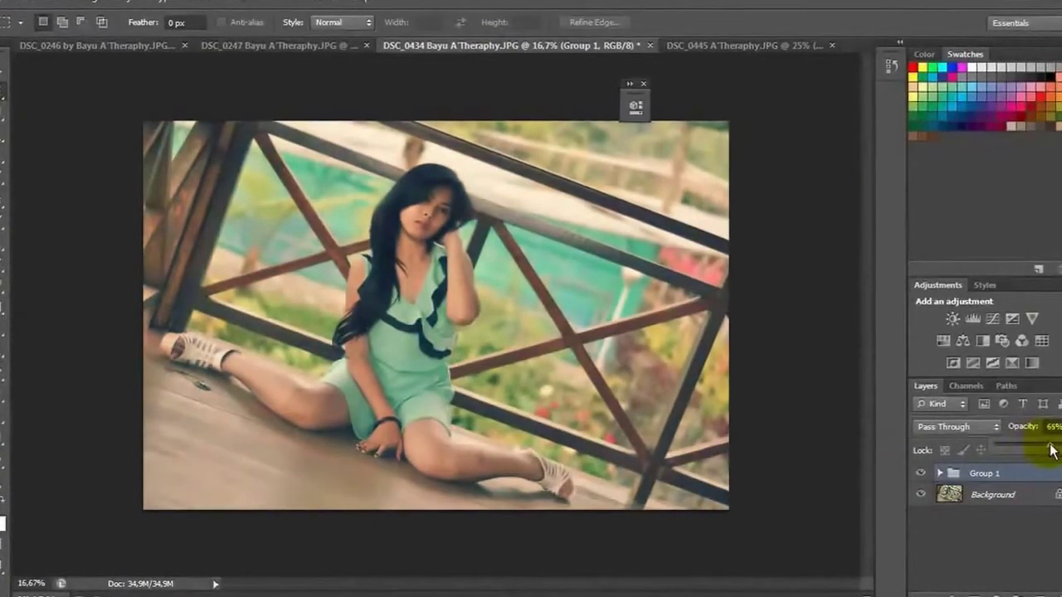
left_click_drag(1051, 450, 1055, 425)
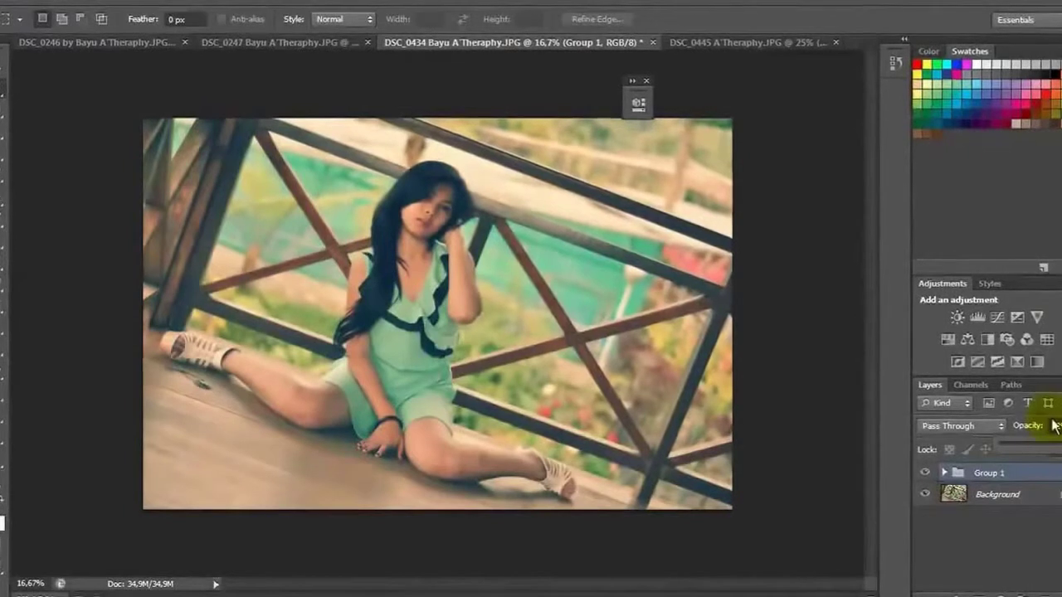
key("ctrl+plus")
left_click(1054, 391)
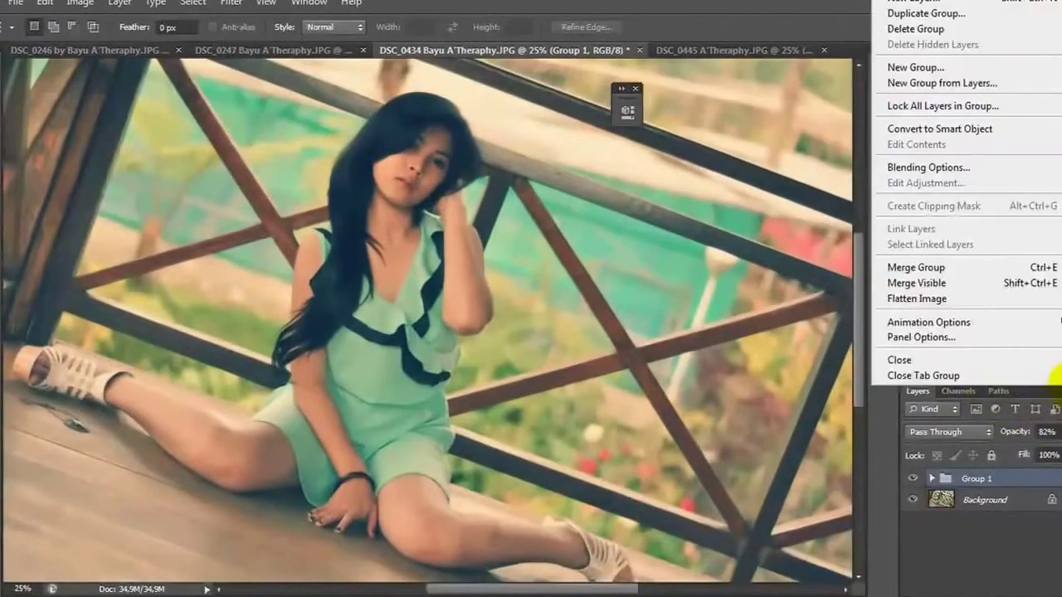
left_click(1025, 300)
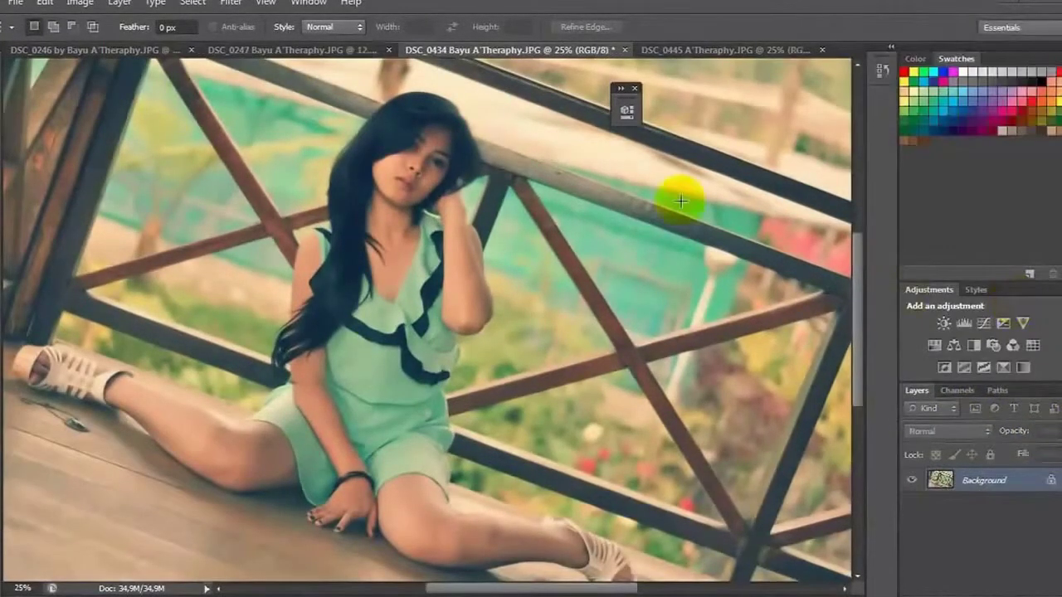
On DSC_0247, compare Group 1 on and off, then flatten to one Background layer.
left_click(337, 51)
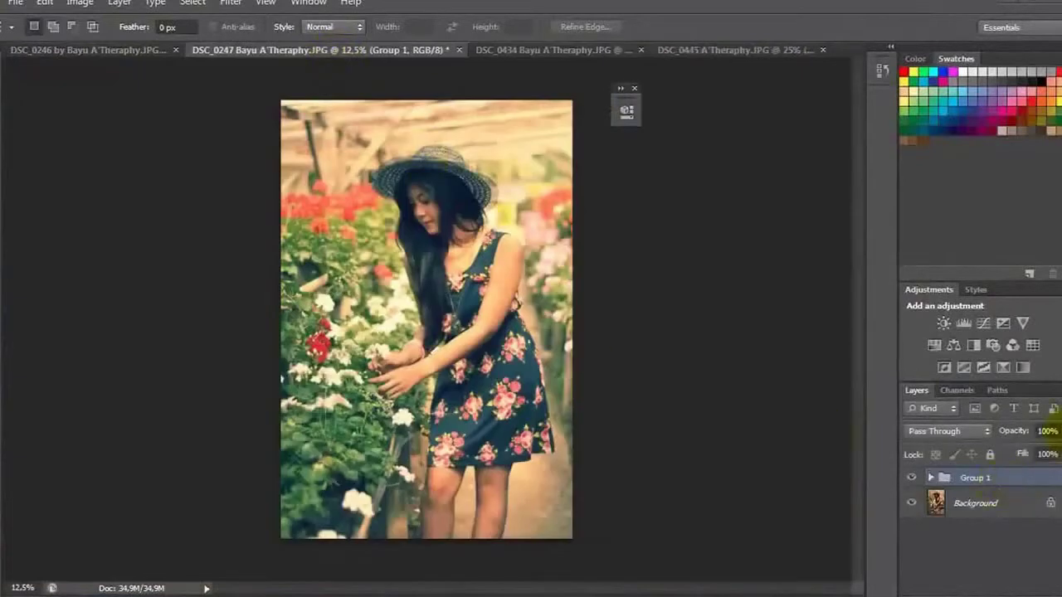
left_click(911, 478)
left_click(912, 478)
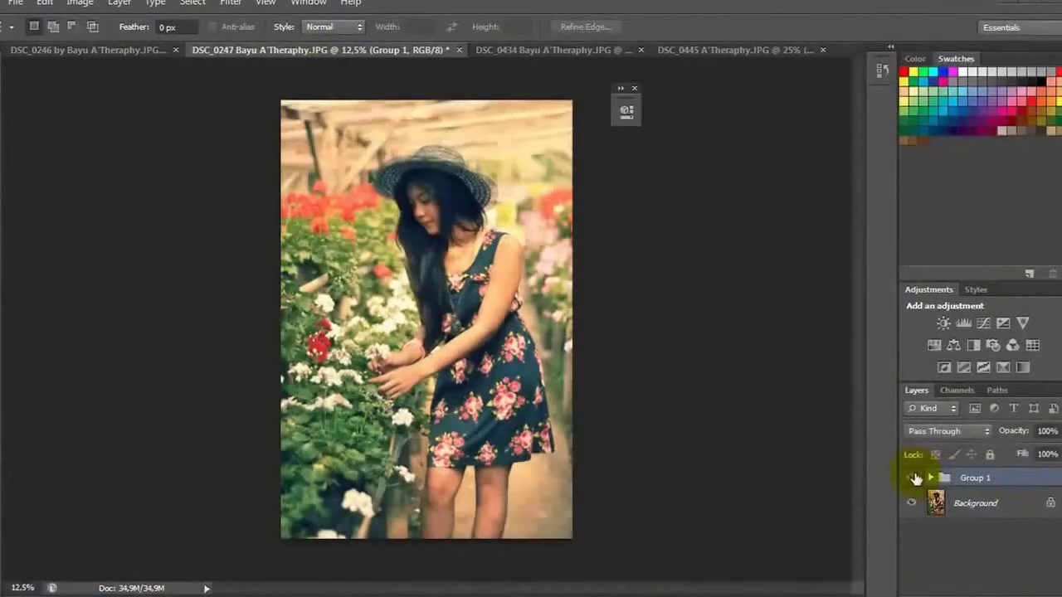
left_click(912, 478)
left_click(911, 478)
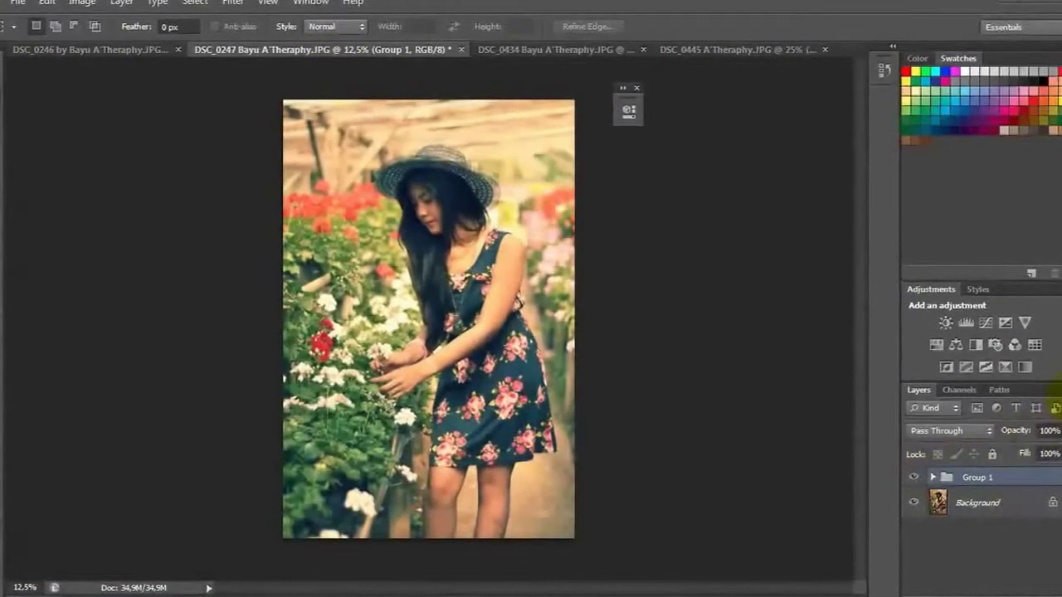
left_click(1055, 390)
left_click(1020, 300)
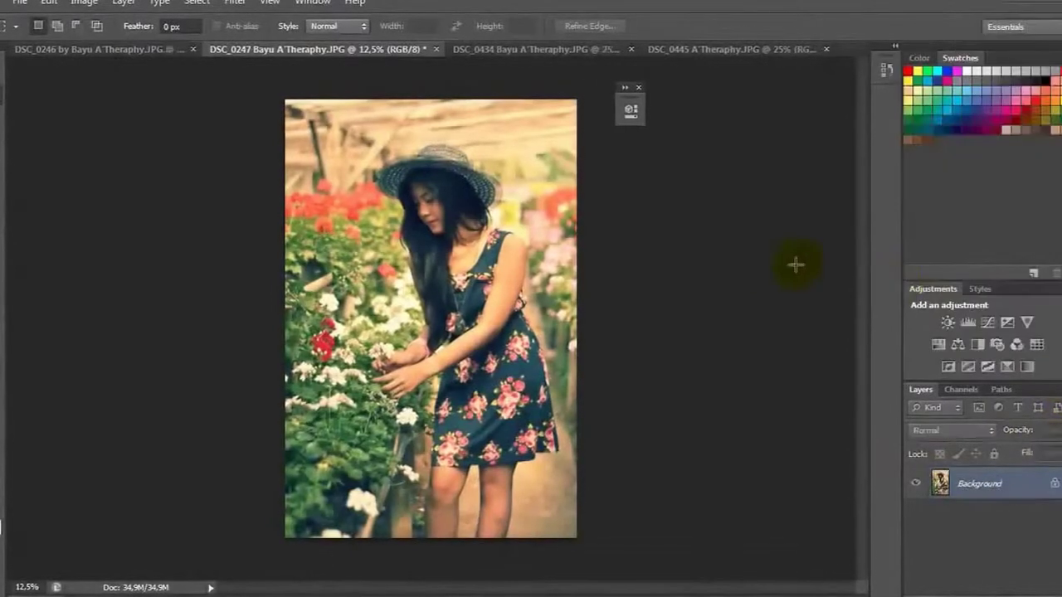
Switch to DSC_0246, zoom out, and toggle Group 1 to compare its grade.
left_click(143, 52)
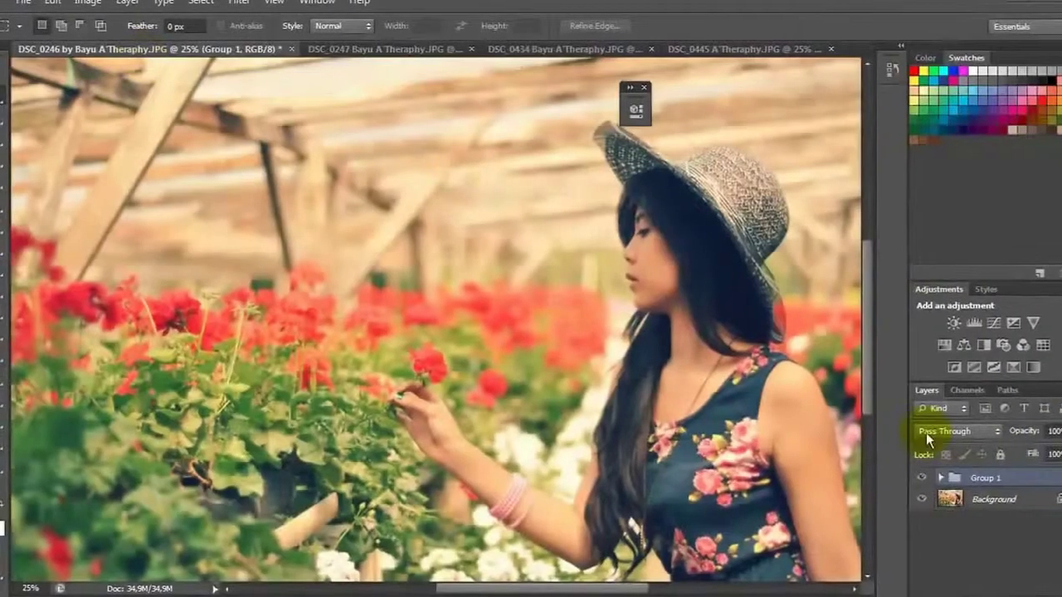
key("ctrl+minus")
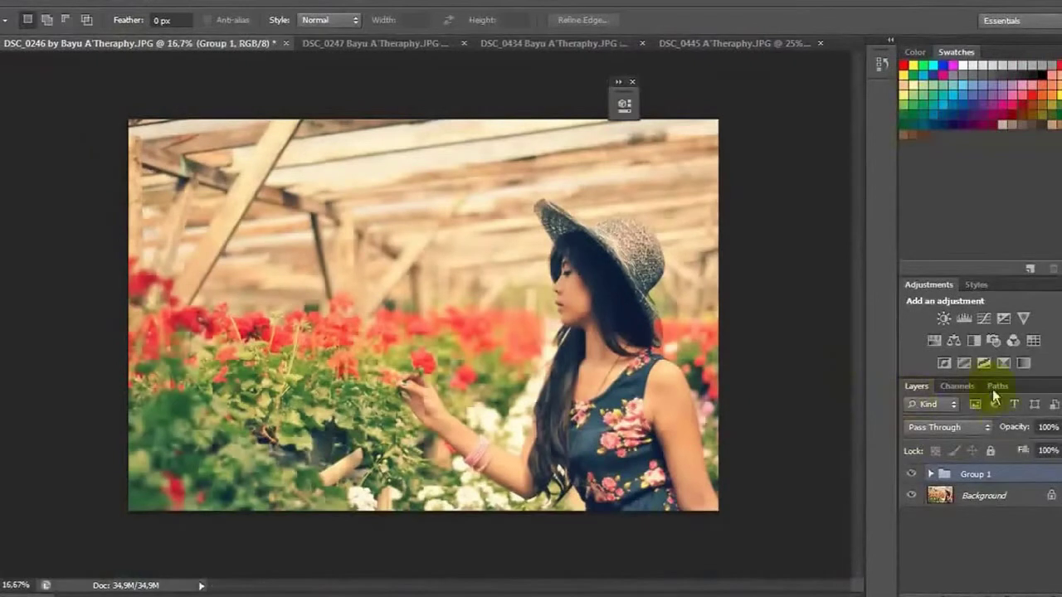
left_click(914, 474)
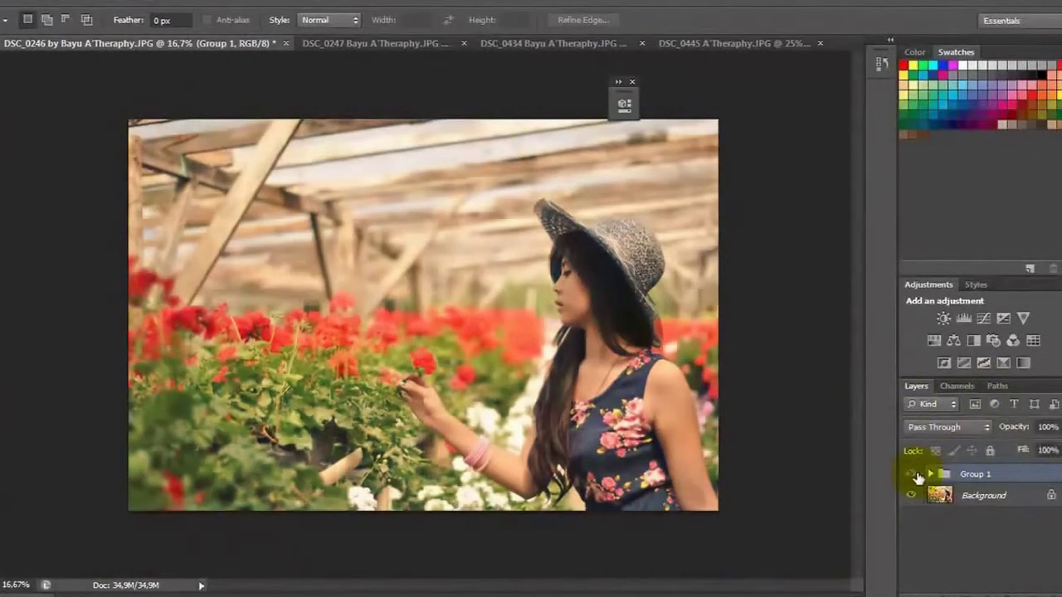
left_click(914, 474)
left_click(914, 475)
left_click(914, 474)
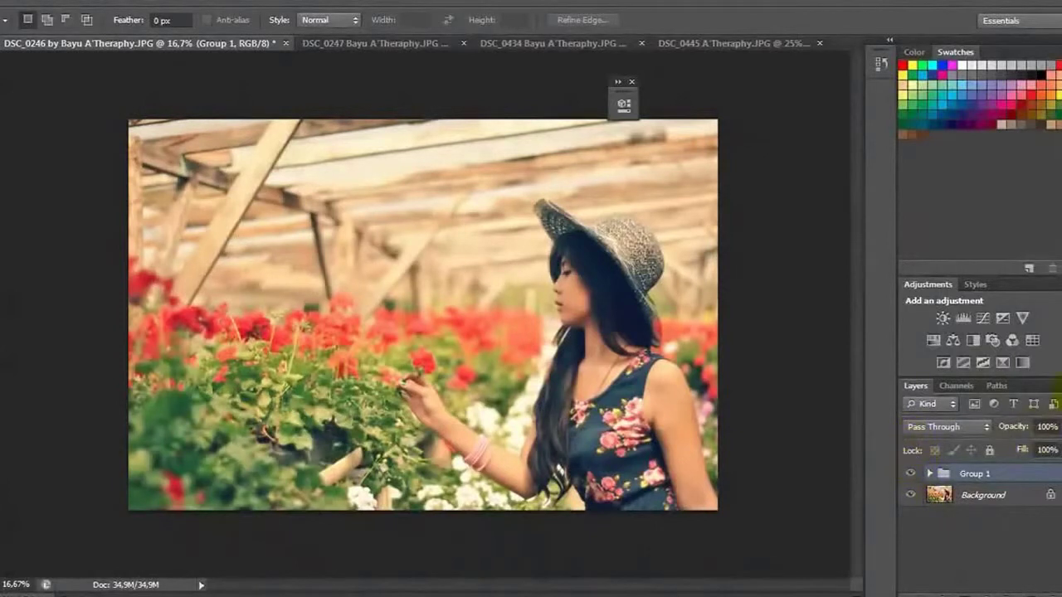
right_click(975, 474)
Flatten DSC_0246 to one Background layer, then show DSC_0445 zoomed out to 16.7%.
left_click(1020, 295)
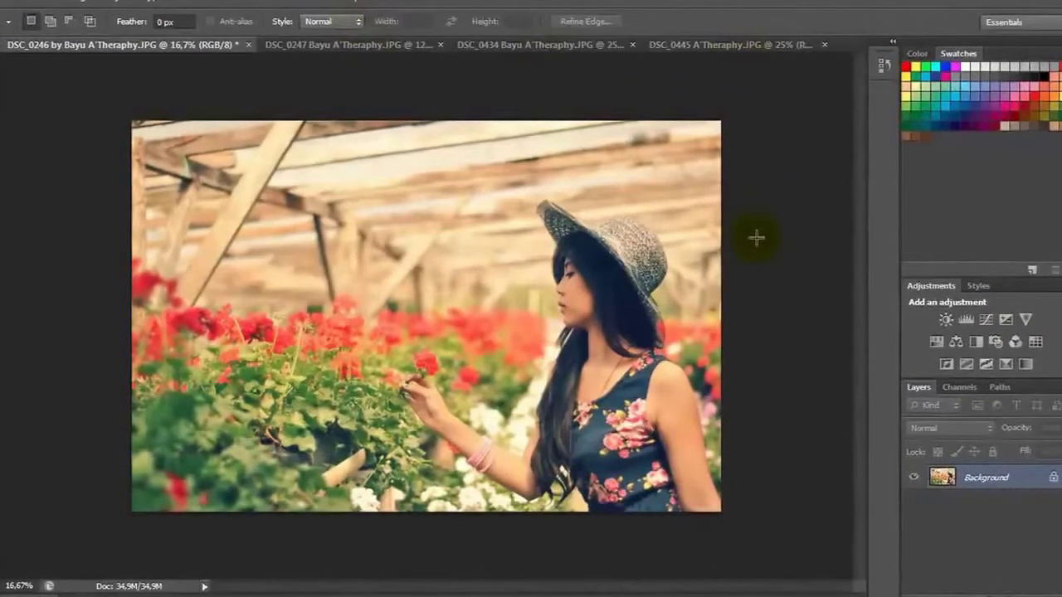
left_click(698, 48)
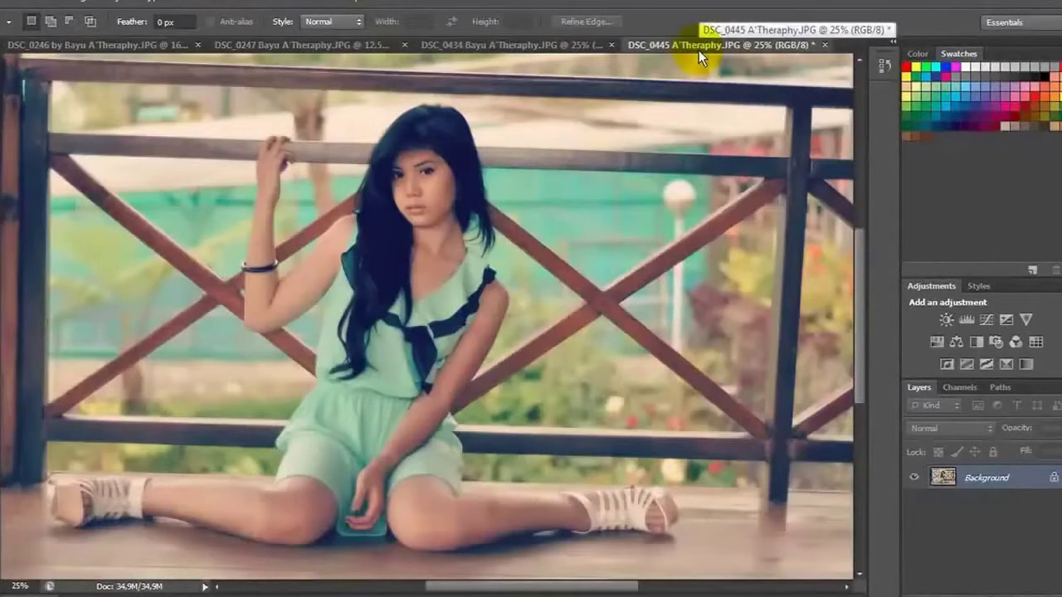
key("ctrl+minus")
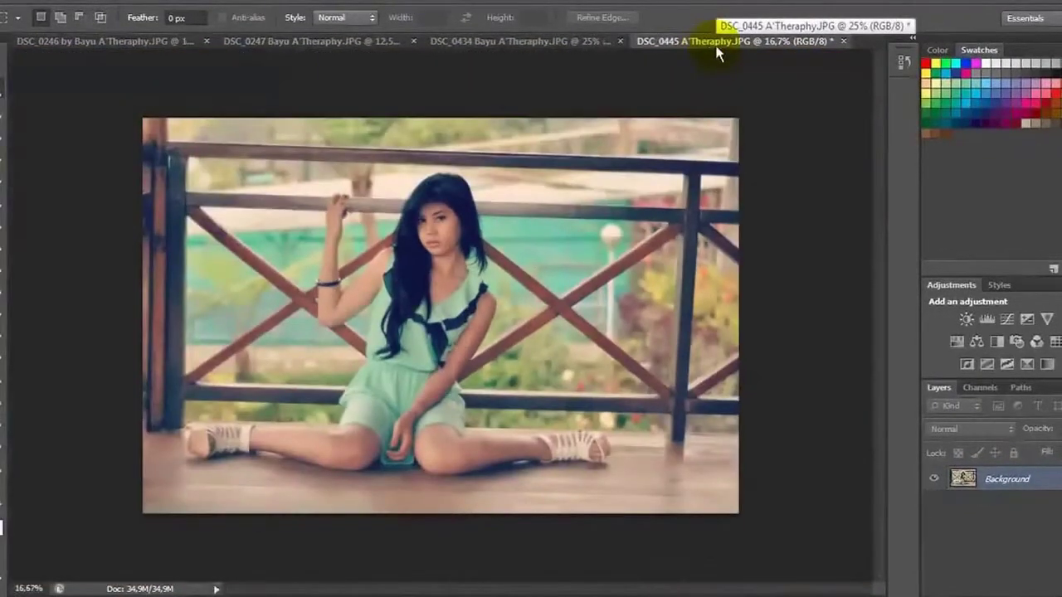